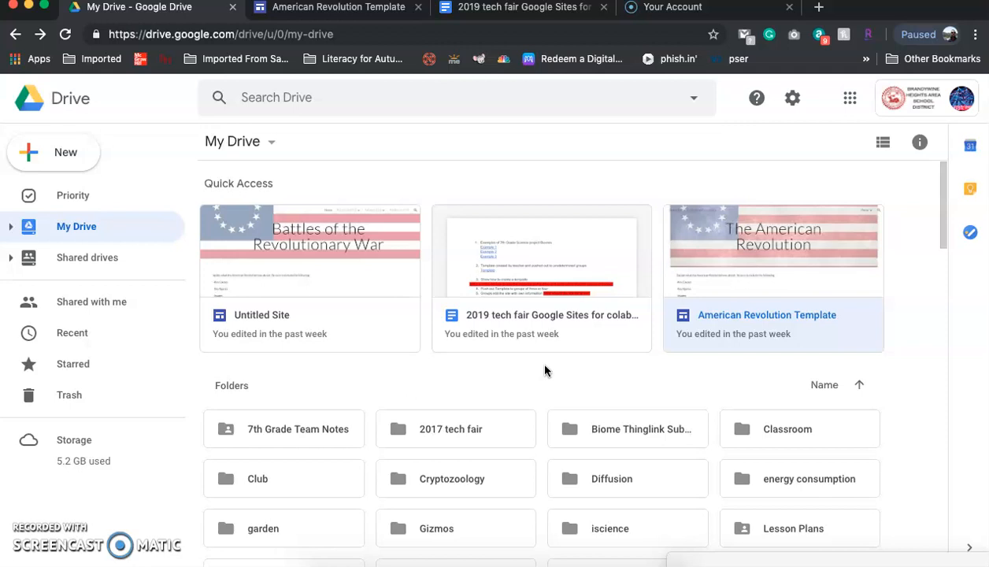
Create a new folder named American Revolution in My Drive
scroll(544, 370, "down", 2)
scroll(545, 368, "up", 1)
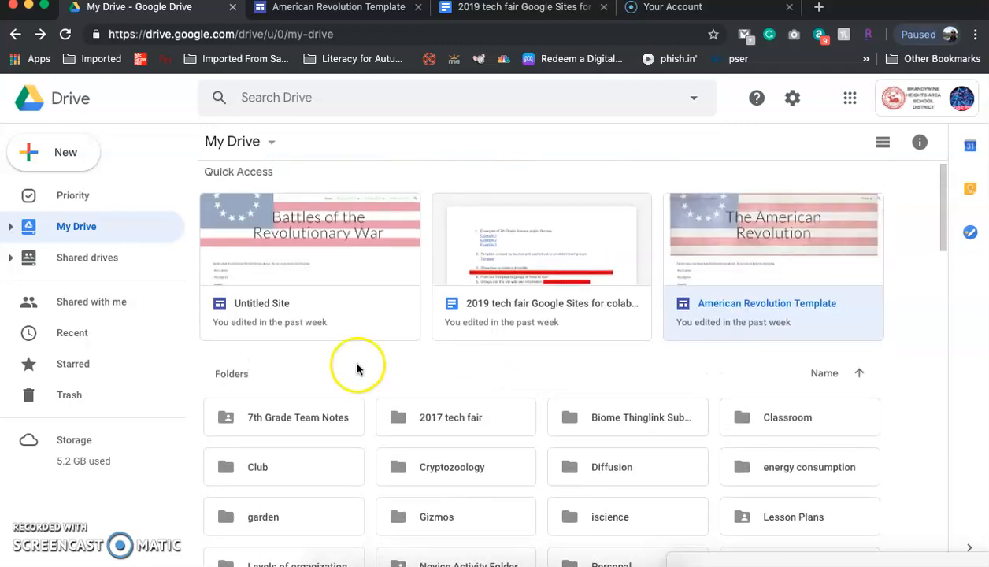
left_click(60, 160)
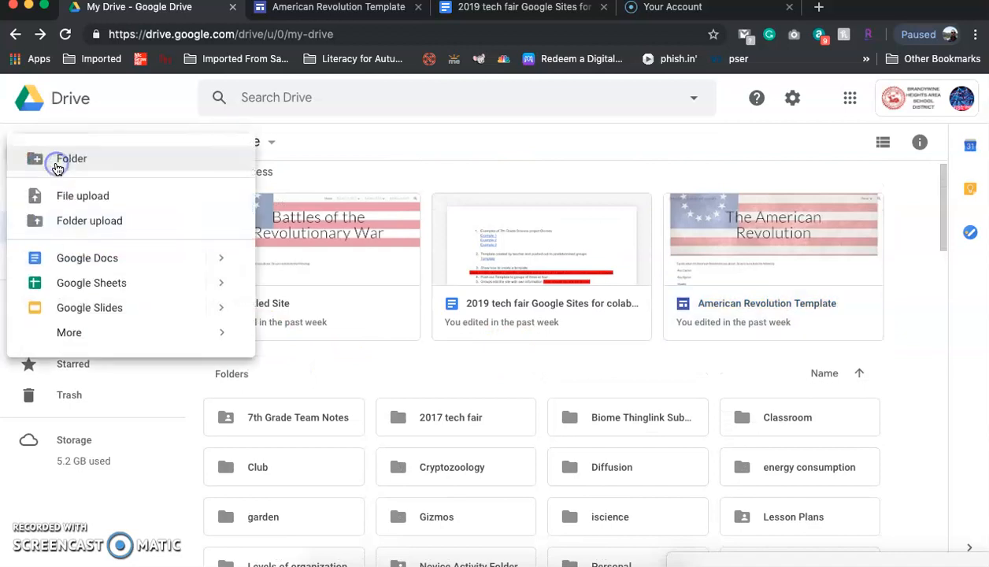
left_click(58, 160)
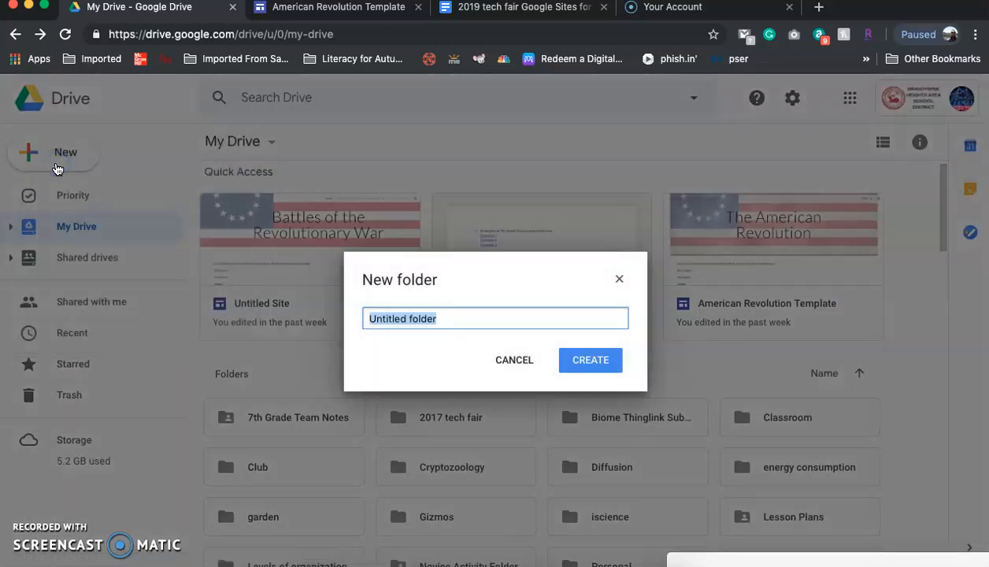
type("American ")
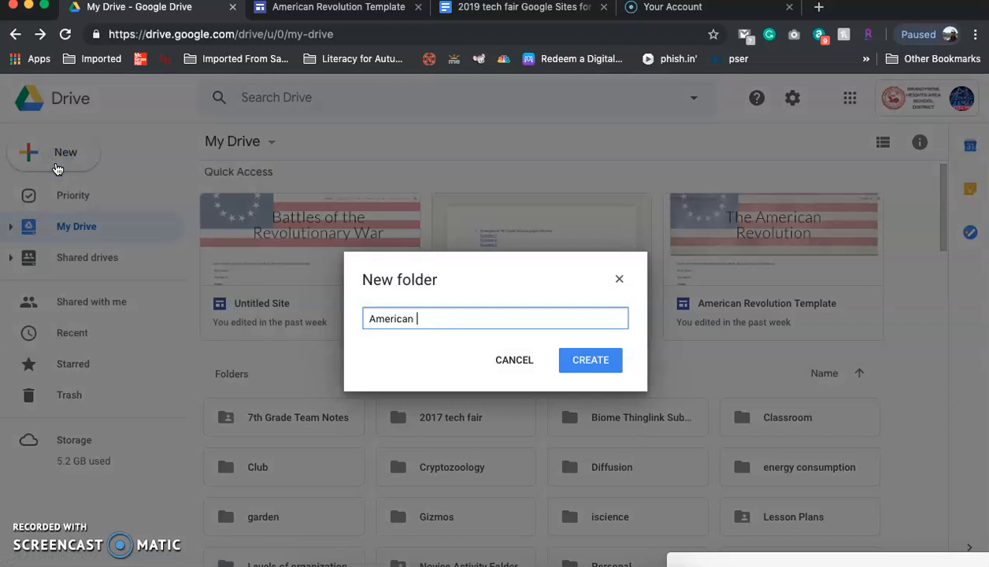
type("Revolution")
key("Return")
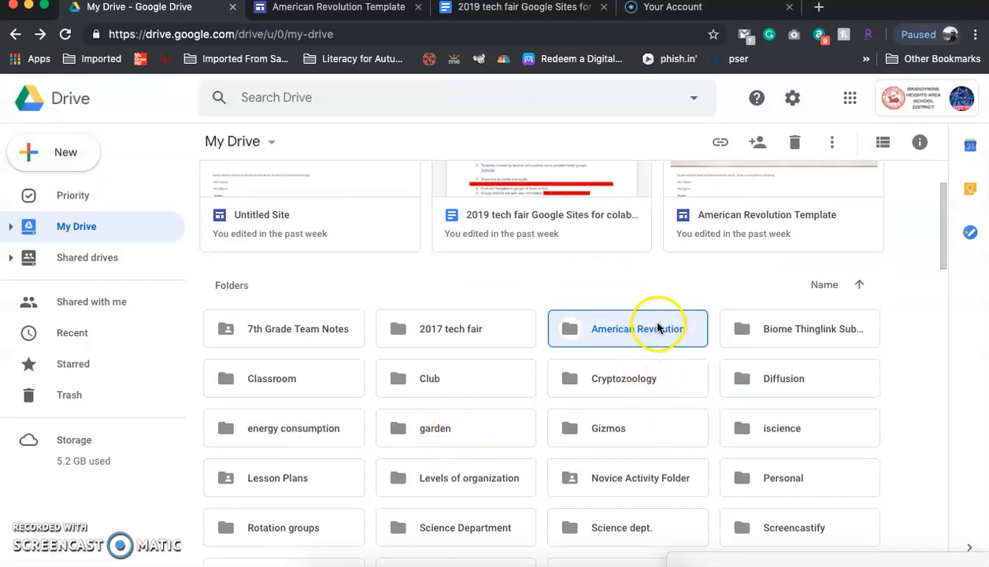
scroll(657, 329, "up", 2)
left_click(760, 309)
right_click(760, 308)
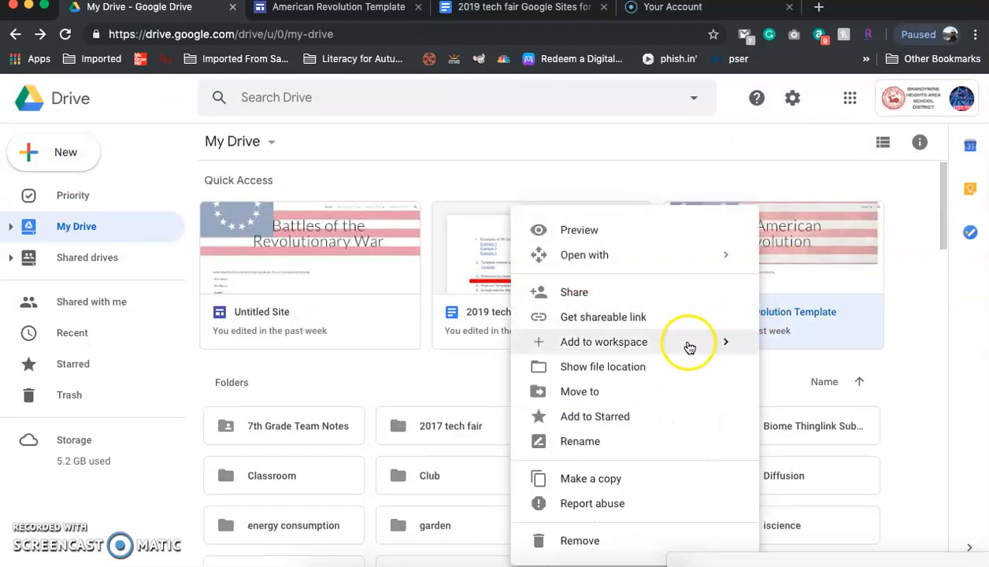
left_click(663, 399)
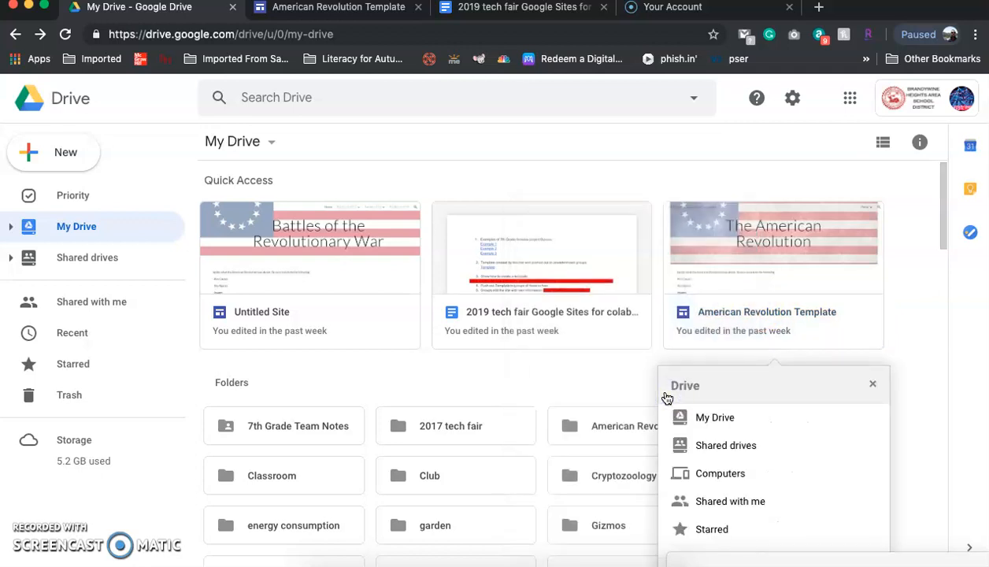
left_click(867, 420)
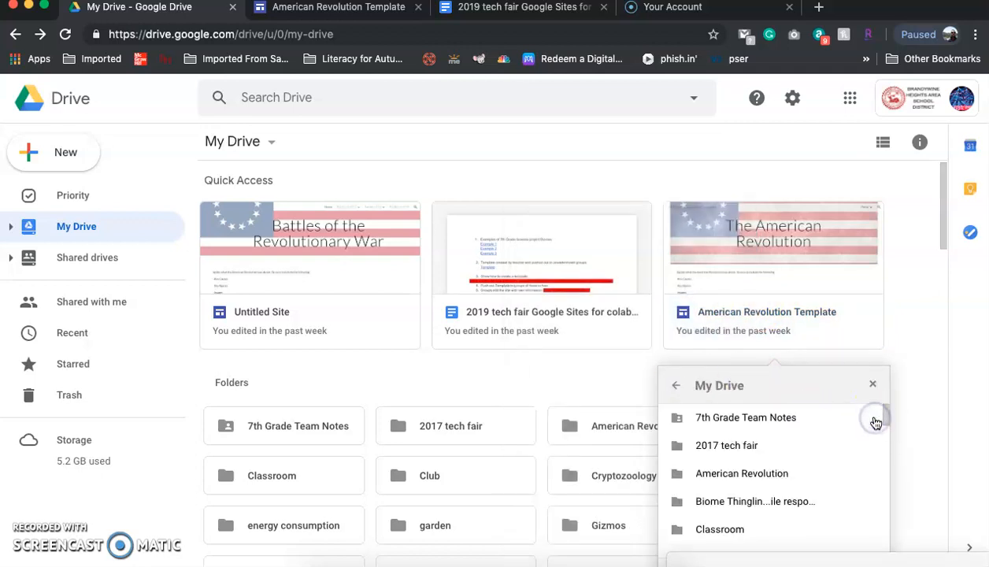
left_click(865, 473)
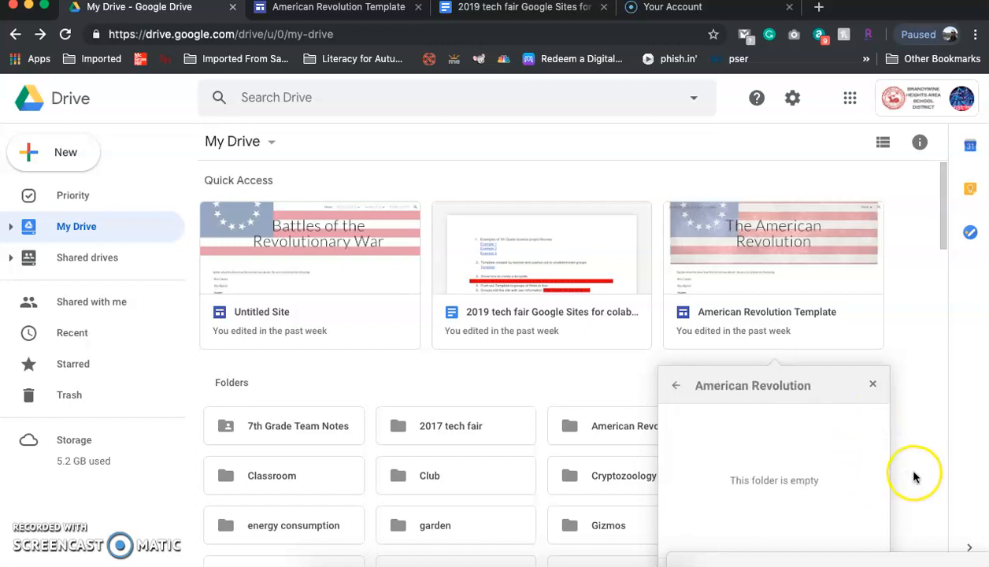
scroll(914, 475, "down", 3)
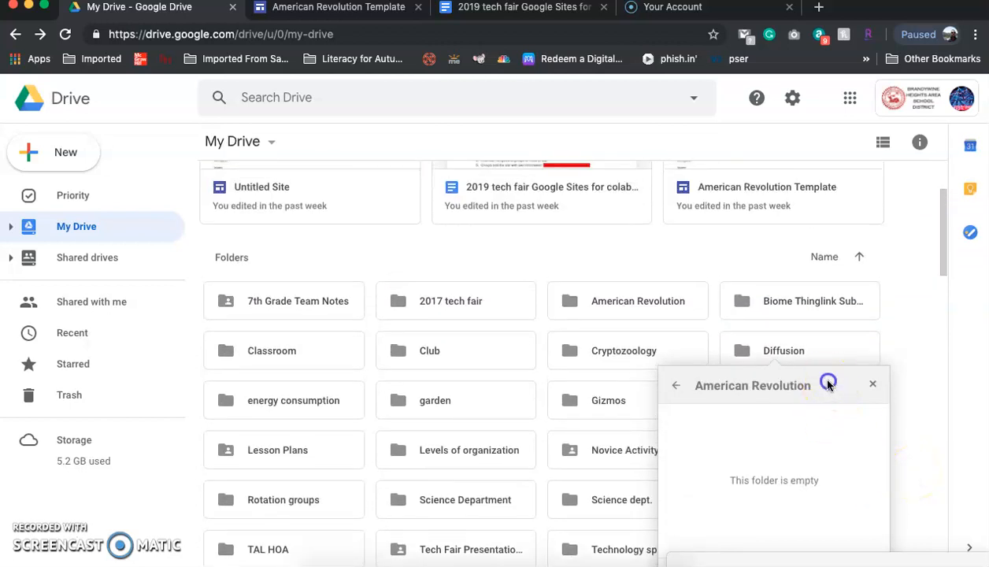
left_click(902, 335)
scroll(792, 354, "down", 2)
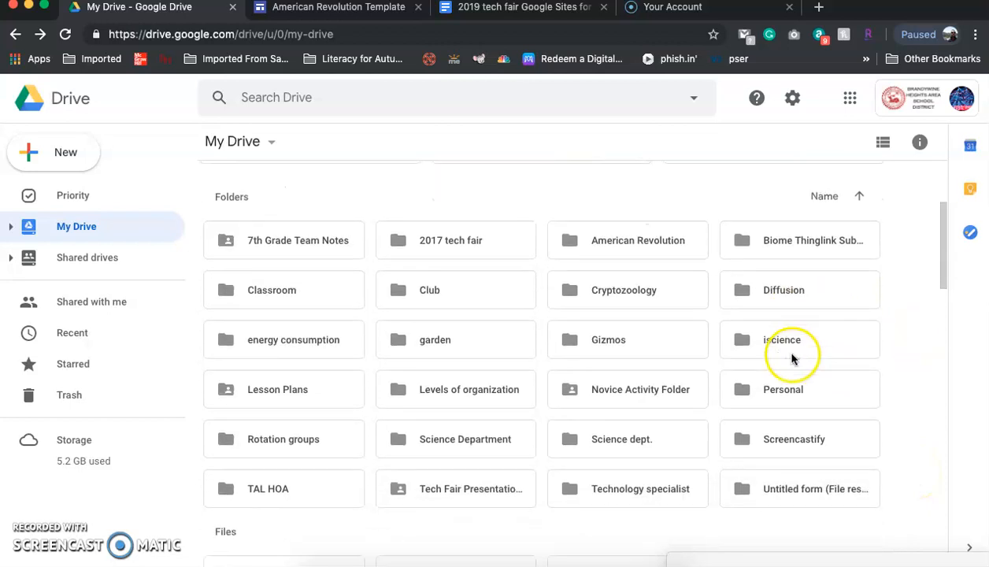
right_click(642, 236)
left_click(642, 214)
Move the American Revolution Template site into the American Revolution folder in My Drive
scroll(641, 181, "up", 2)
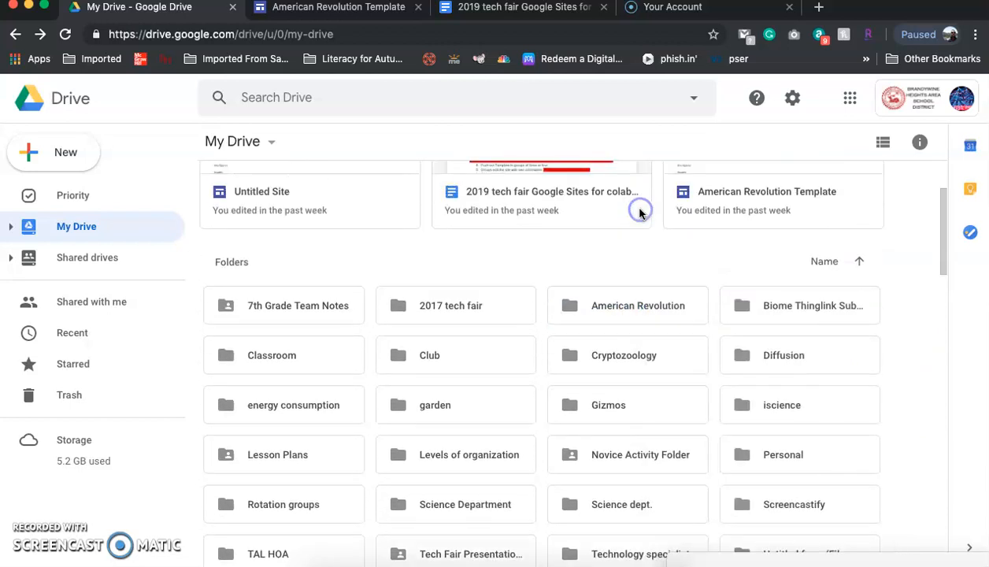
right_click(696, 204)
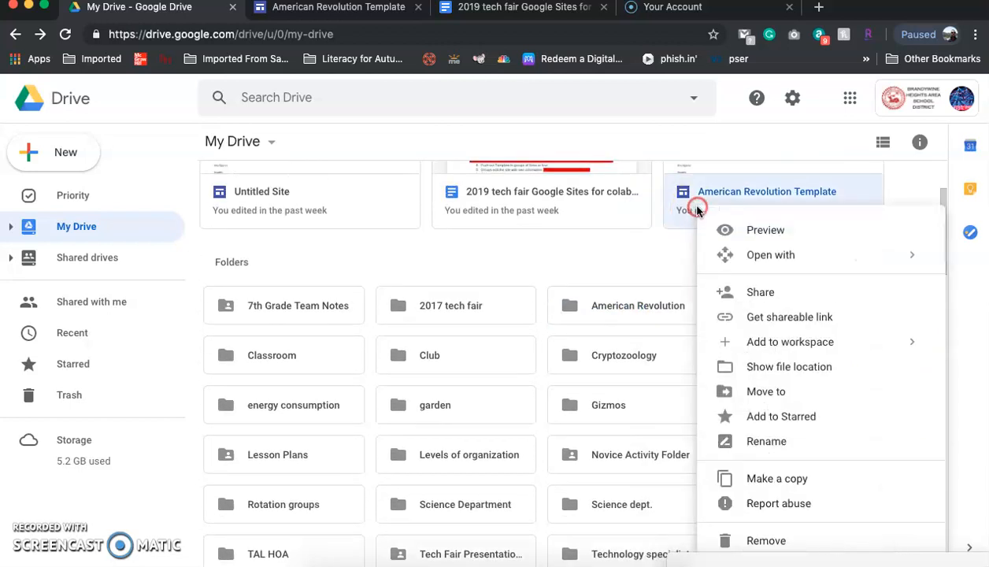
left_click(762, 392)
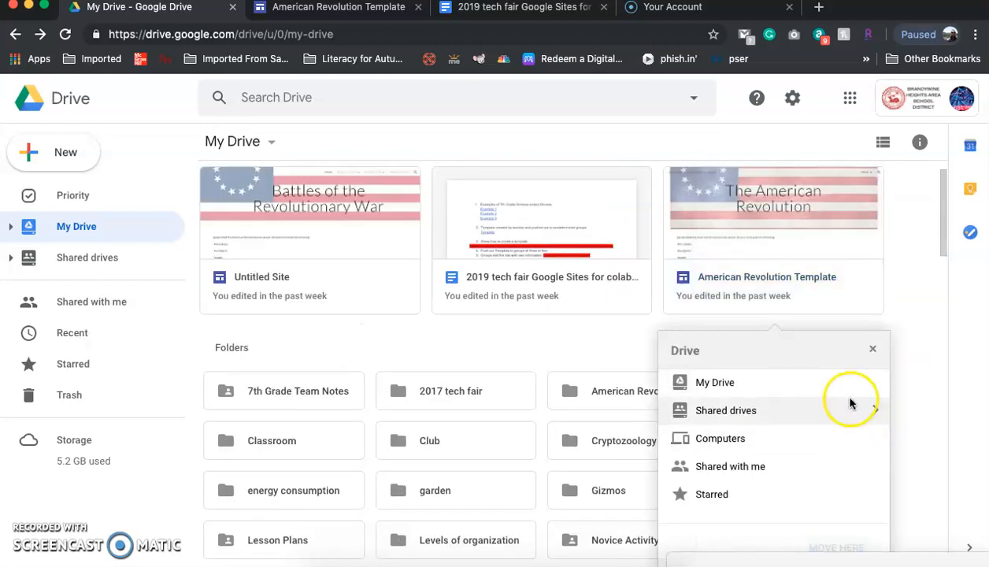
left_click(876, 384)
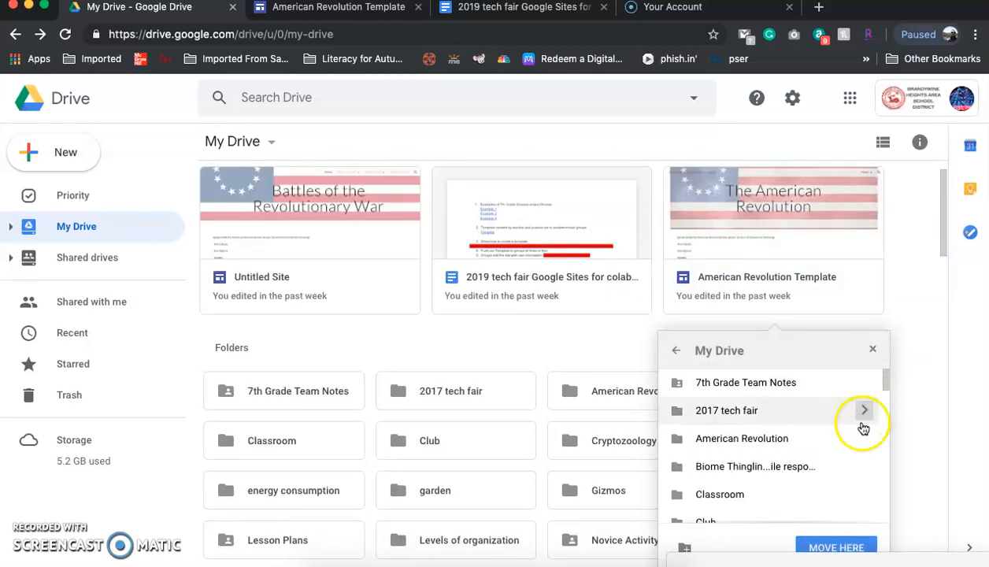
left_click(792, 444)
left_click(849, 545)
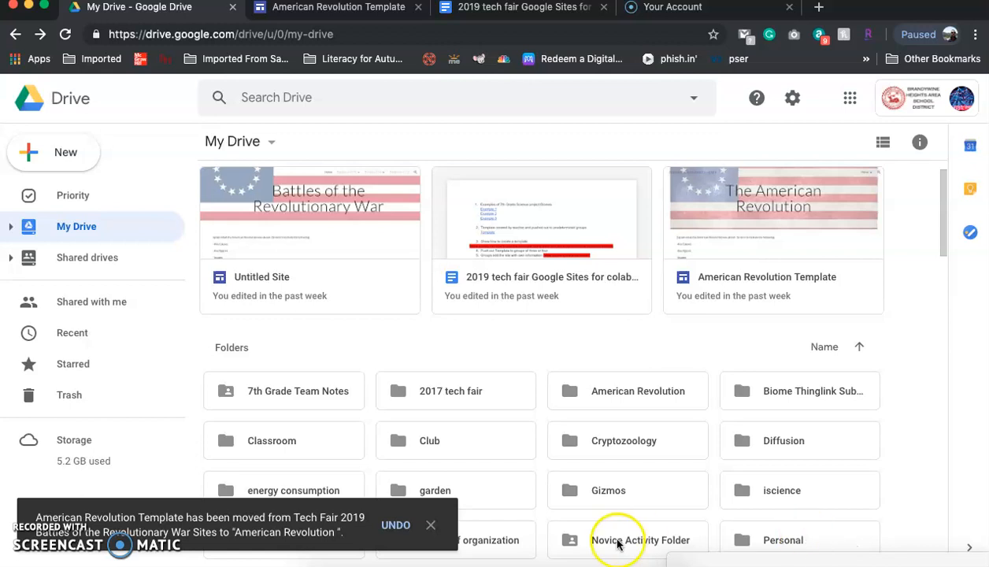
Open the American Revolution folder and make three copies of the American Revolution Template site
left_click(611, 394)
double_click(610, 394)
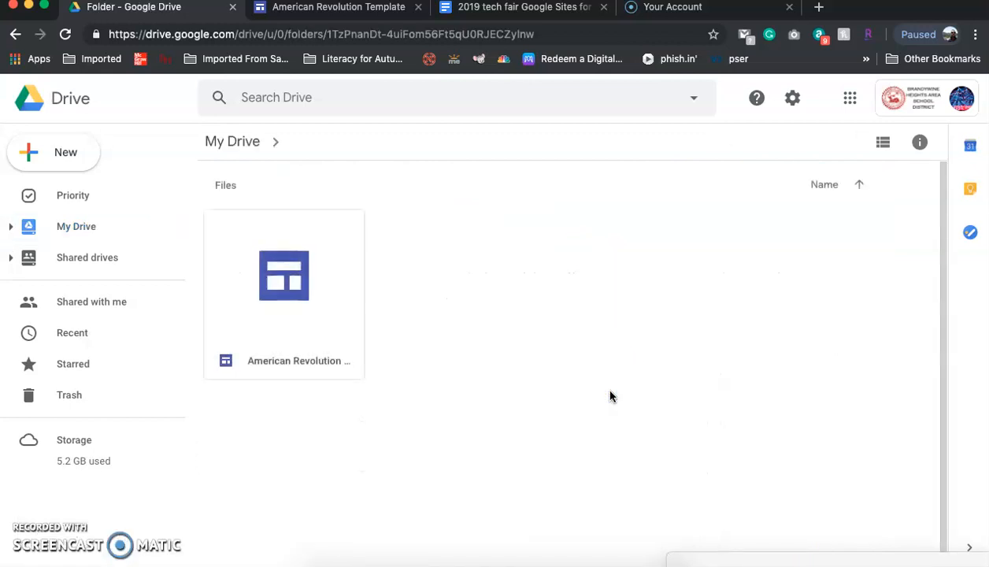
left_click(319, 370)
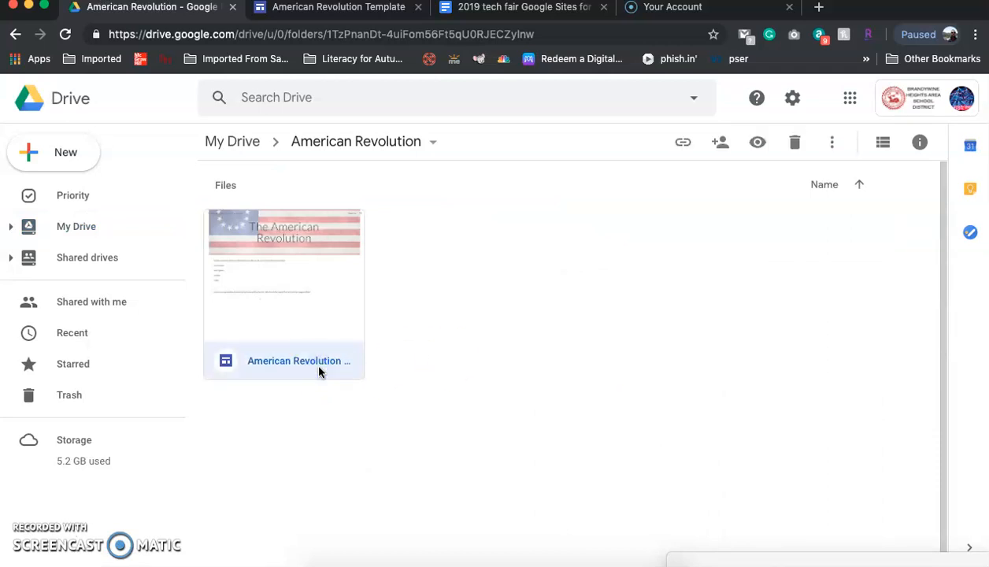
right_click(319, 370)
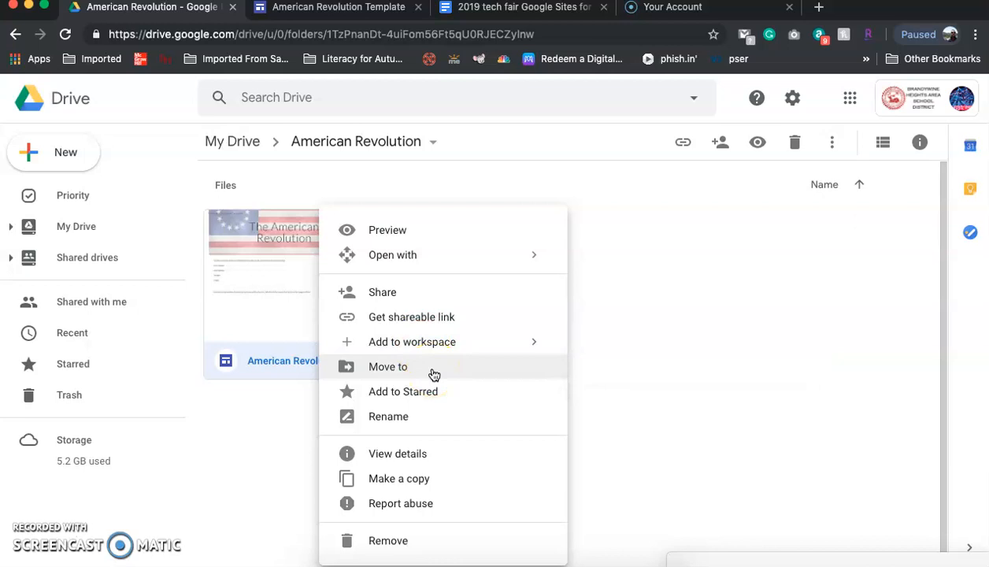
left_click(414, 489)
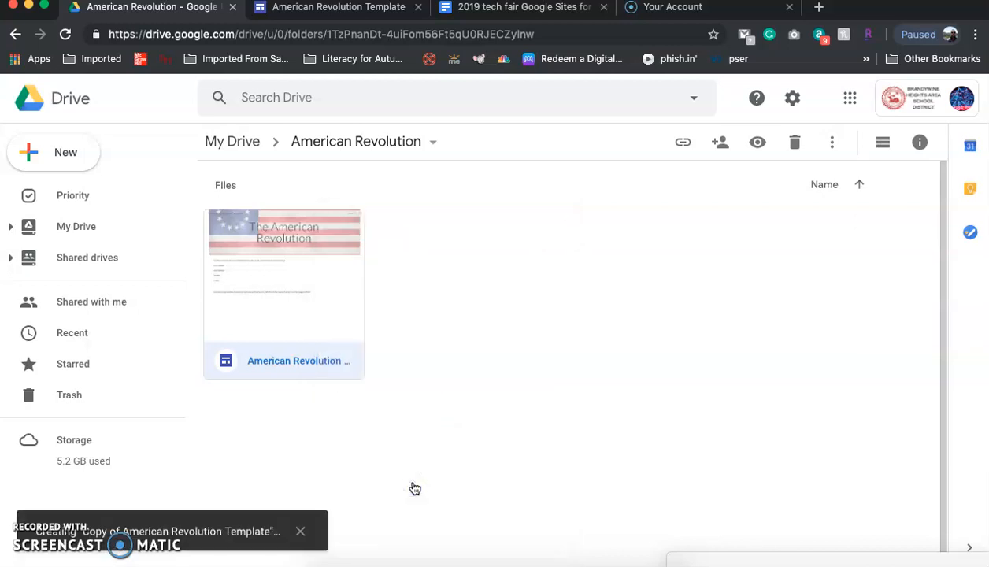
right_click(312, 366)
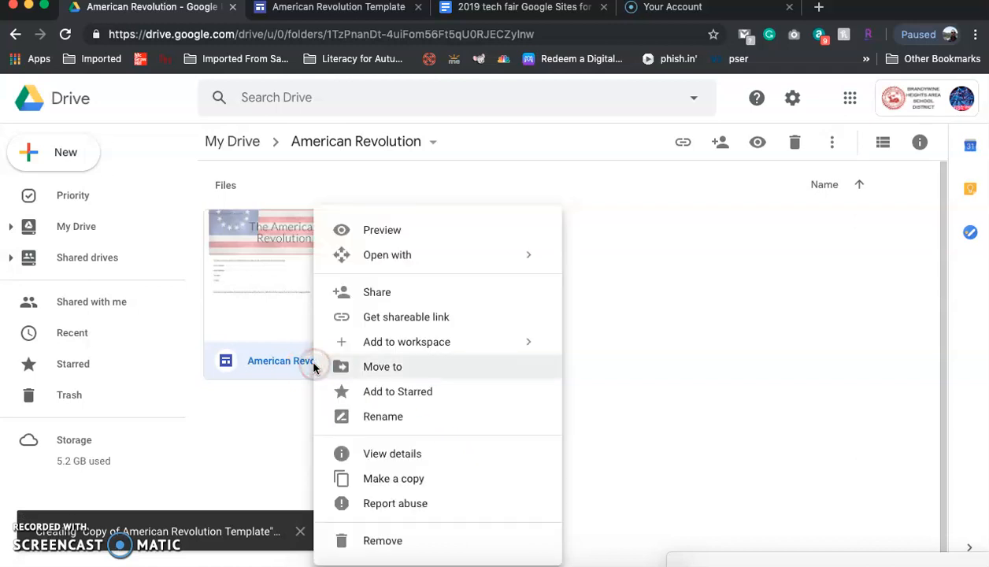
left_click(388, 479)
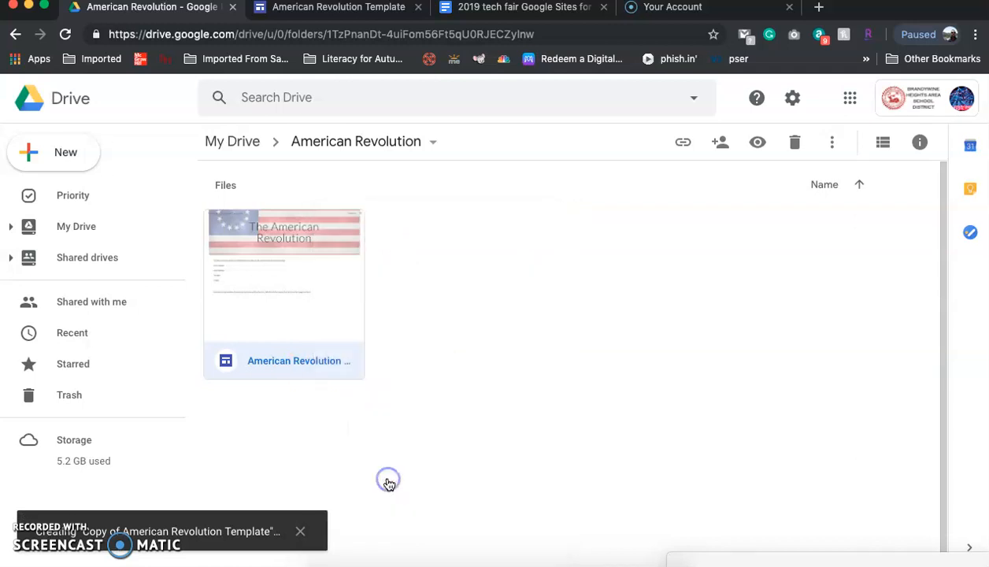
right_click(308, 381)
left_click(375, 482)
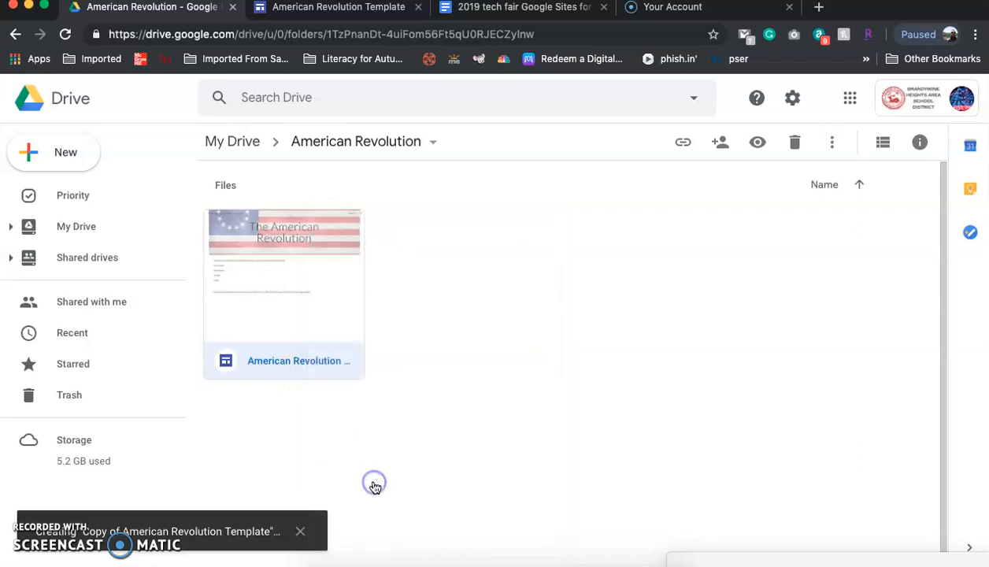
left_click(420, 443)
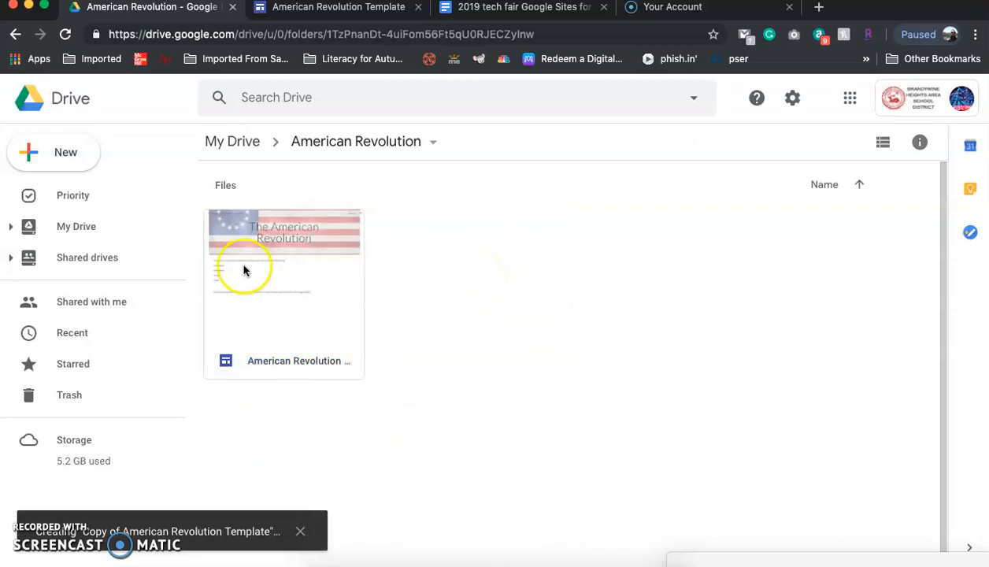
Create a subfolder named "per. 1" inside the American Revolution folder
left_click(86, 156)
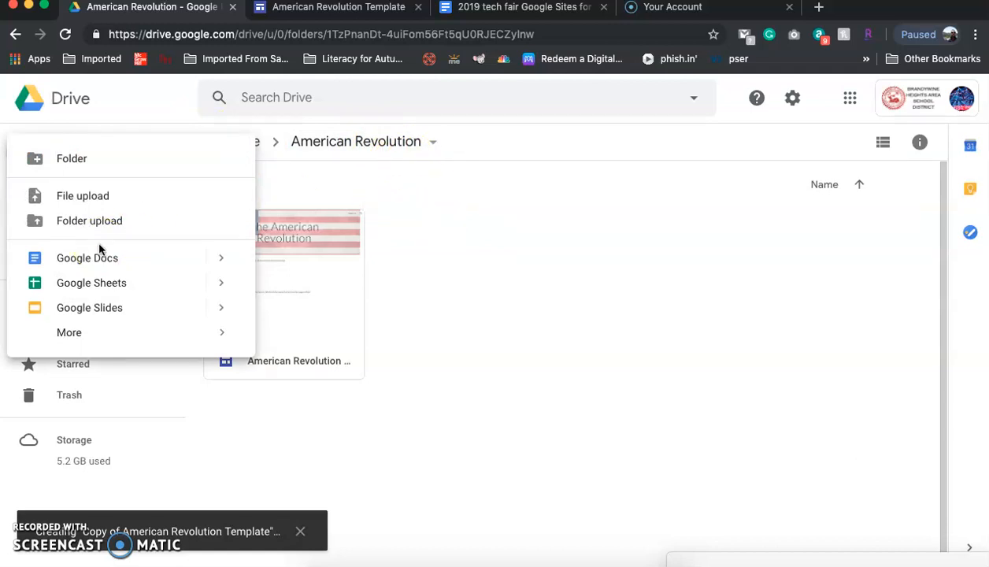
left_click(78, 164)
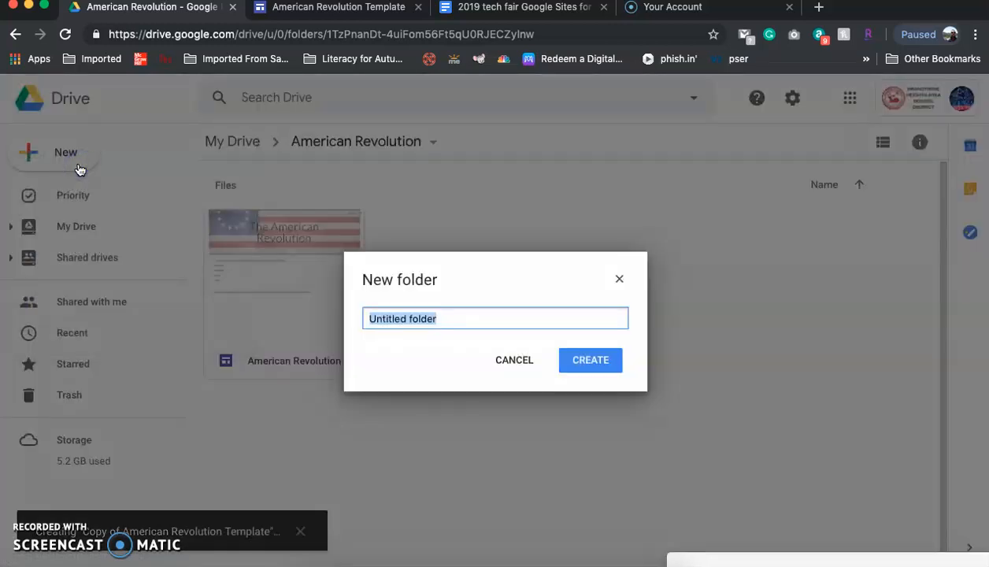
type("peri")
key("BackSpace")
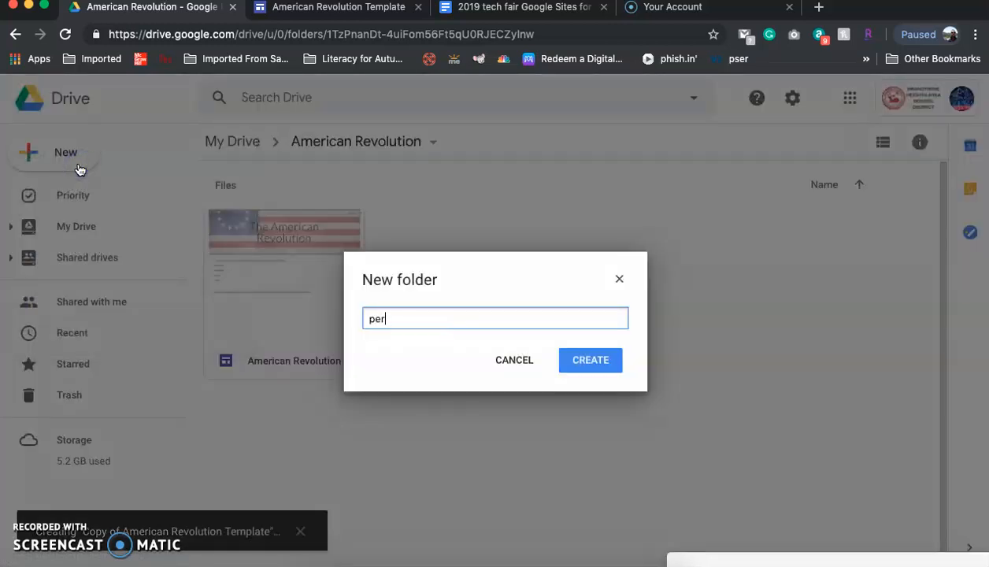
type(". 1")
key("Return")
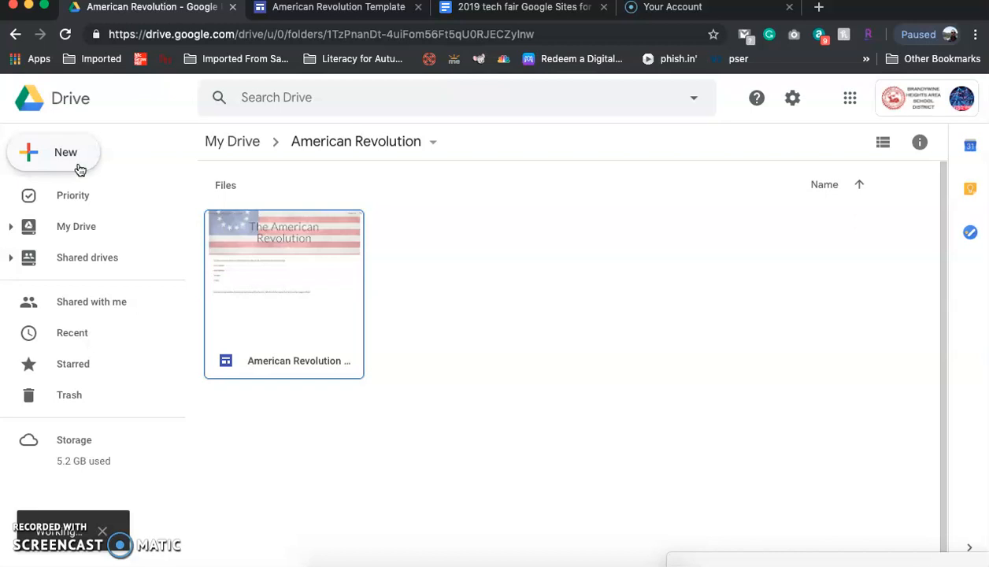
Create a second subfolder named "per. 2" inside the American Revolution folder
left_click(42, 148)
left_click(42, 147)
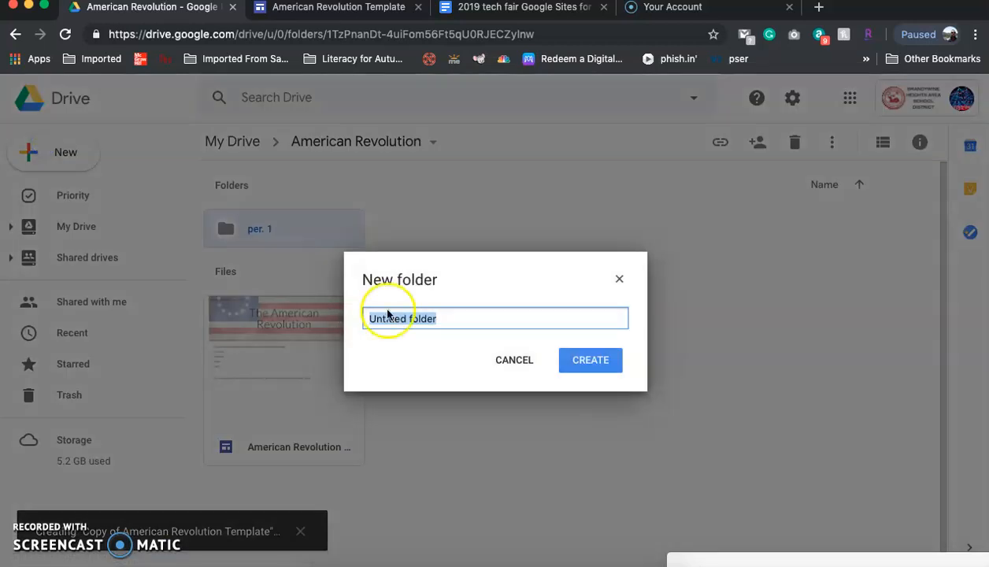
type("peri")
key("BackSpace")
key("BackSpace")
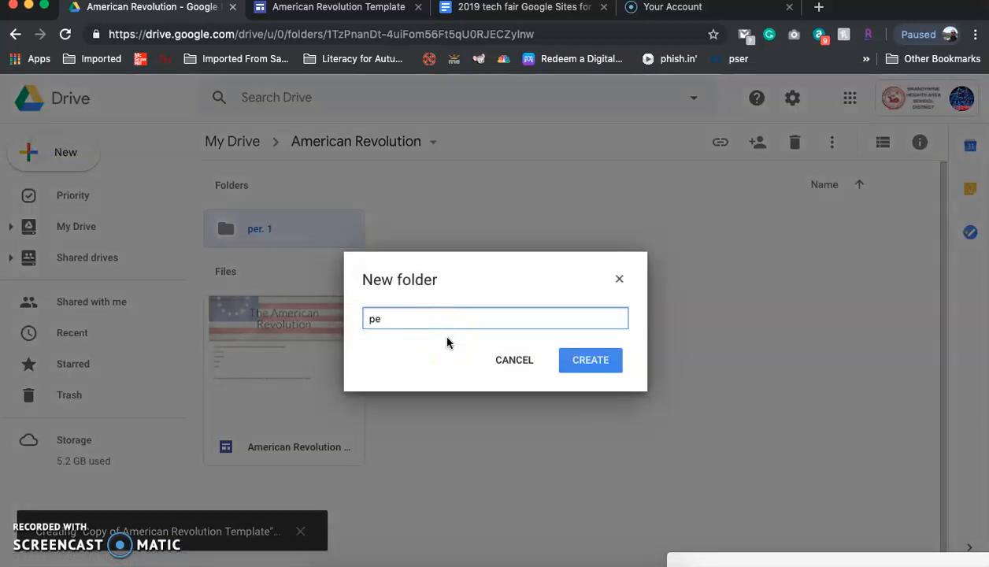
type("r. 2")
key("Return")
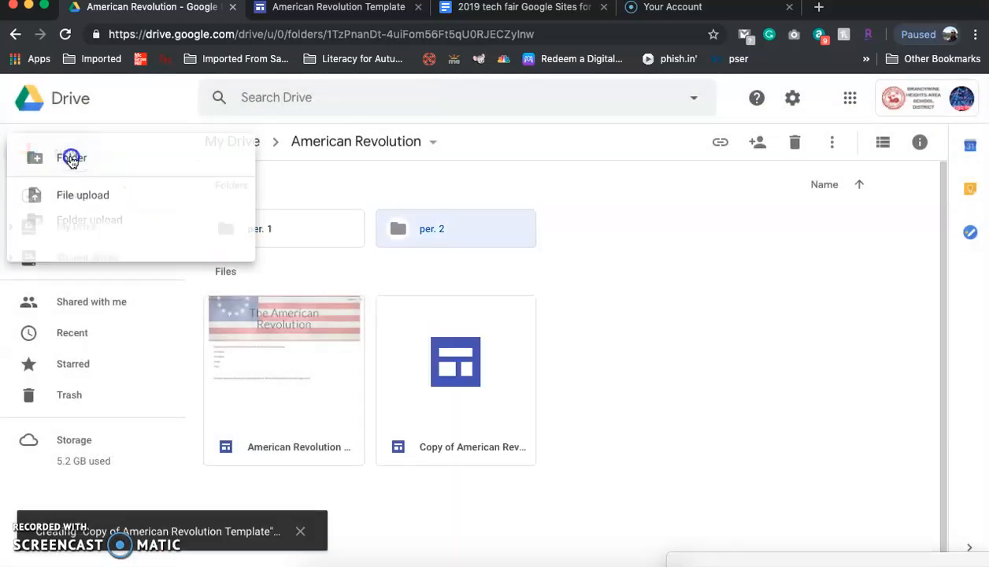
Create a third subfolder named "per. 3" inside the American Revolution folder
left_click(71, 158)
left_click(149, 159)
left_click(66, 151)
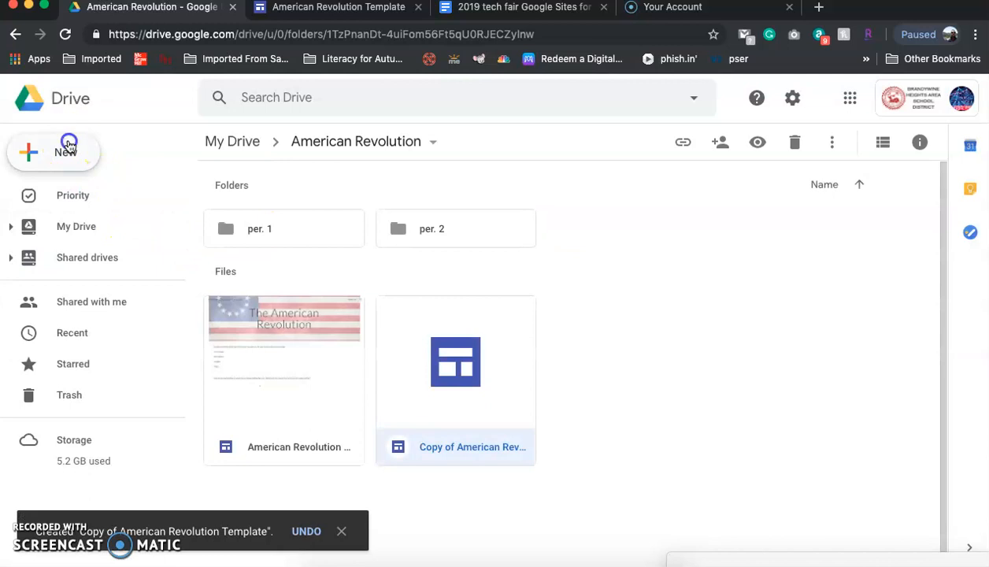
left_click(82, 173)
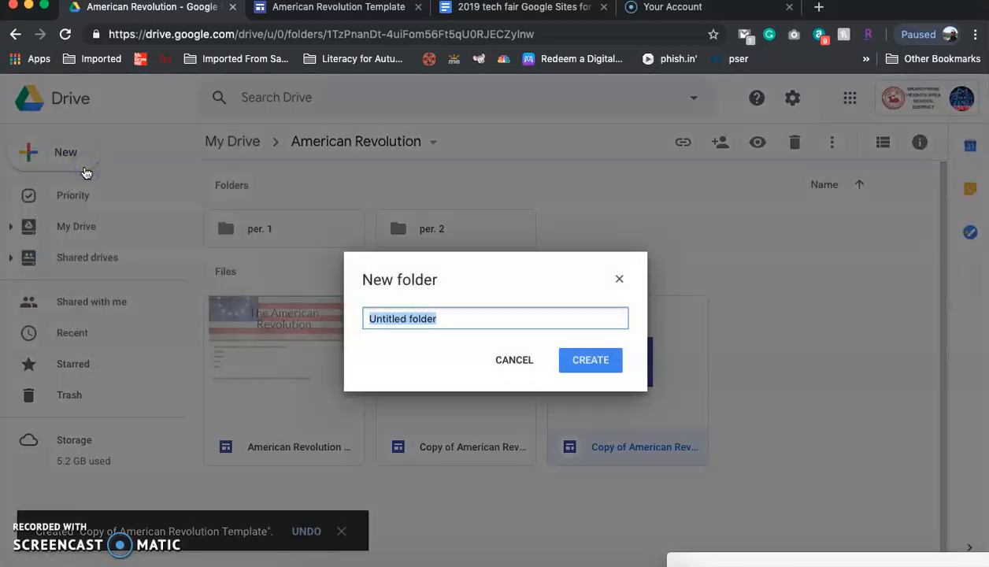
type("per. 3")
key("Return")
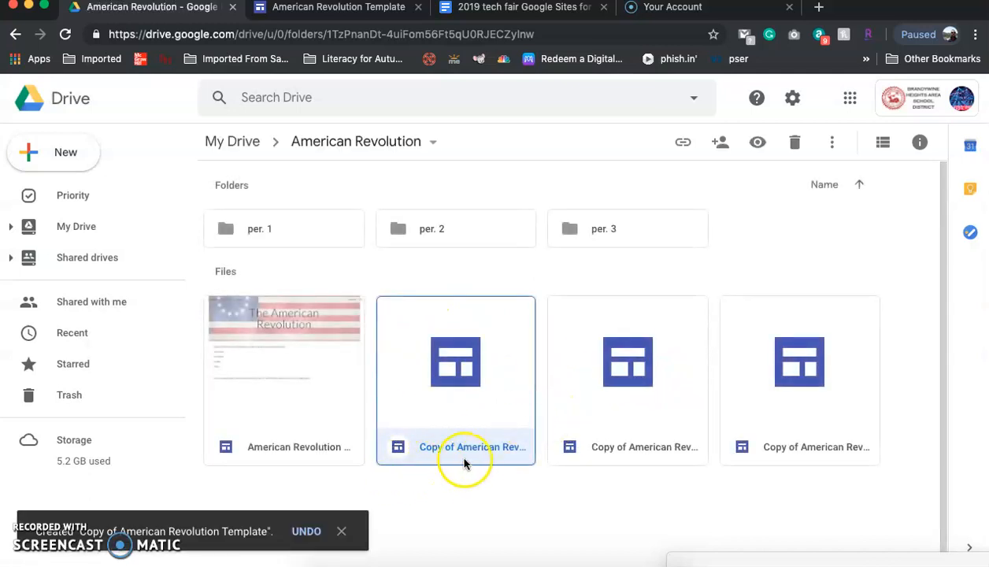
Rename the original American Revolution Template site as "**American Revolution Template do not Alter**"
right_click(296, 449)
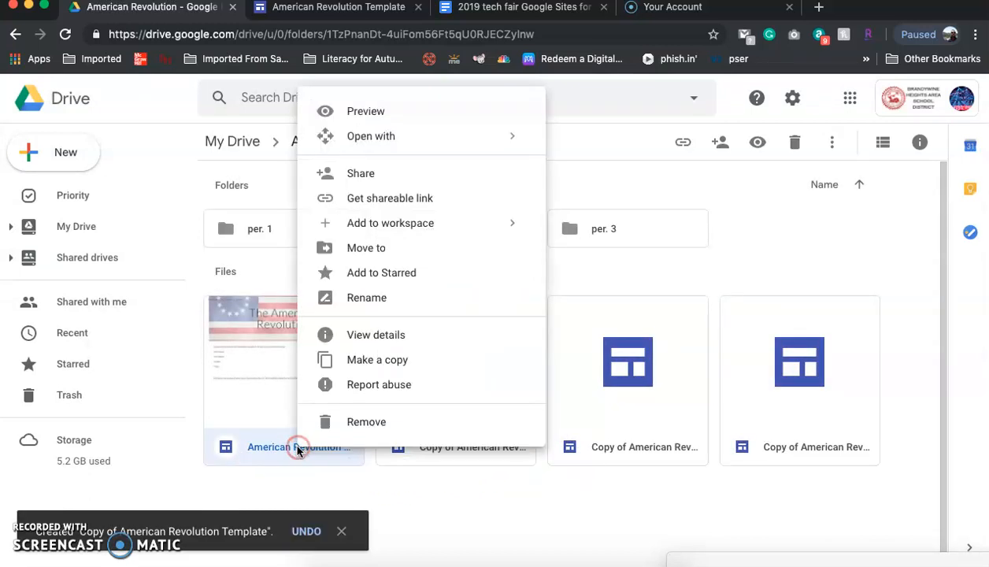
left_click(386, 297)
key("Left")
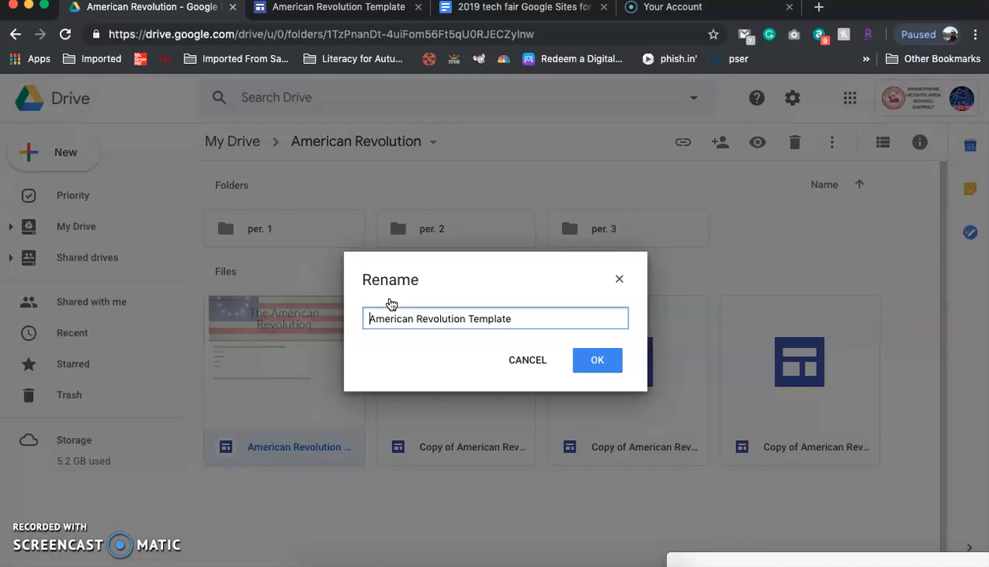
type("**")
key("Right")
key("Right")
key("Right")
key("Right")
key("Right")
key("Right")
key("Right")
key("Right")
key("Right")
key("Right")
key("Right")
key("Right")
key("Right")
key("Right")
key("Right")
key("Right")
key("Right")
key("Right")
key("Right")
key("Right")
key("Right")
key("Right")
key("Right")
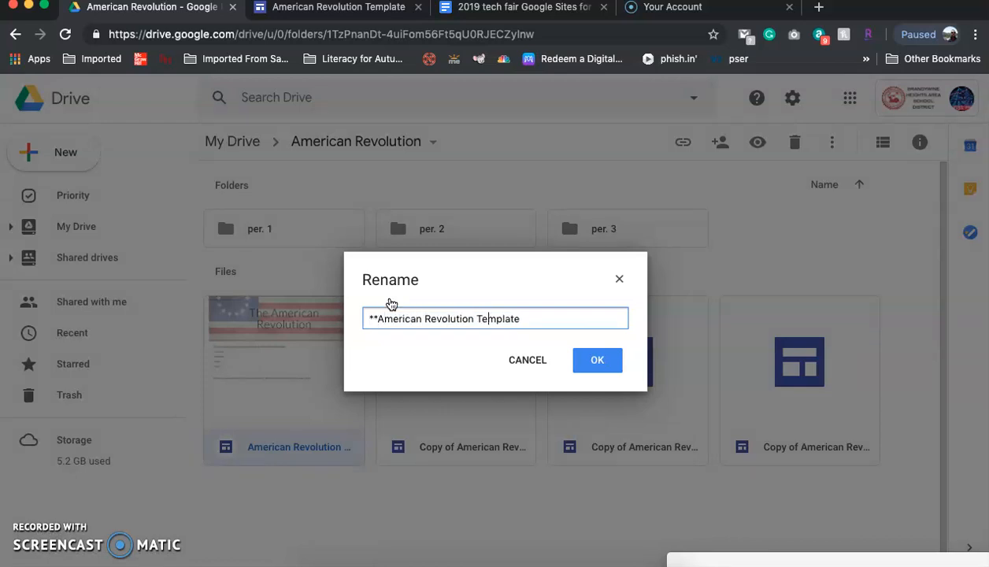
key("Right")
type("do not Alter**")
key("Return")
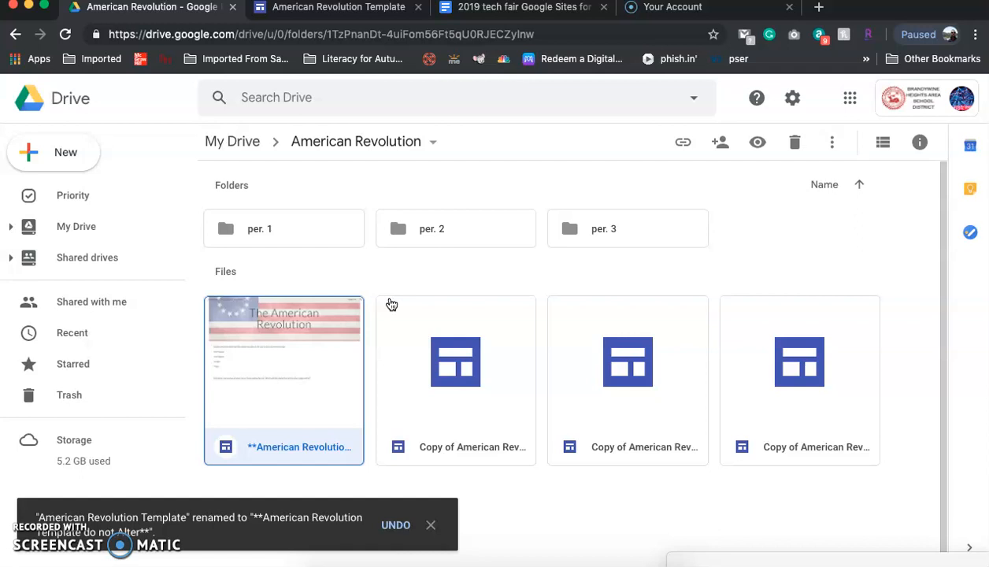
Move one copy of the American Revolution Template into each of the per. 1, per. 2 and per. 3 folders
left_click(490, 455)
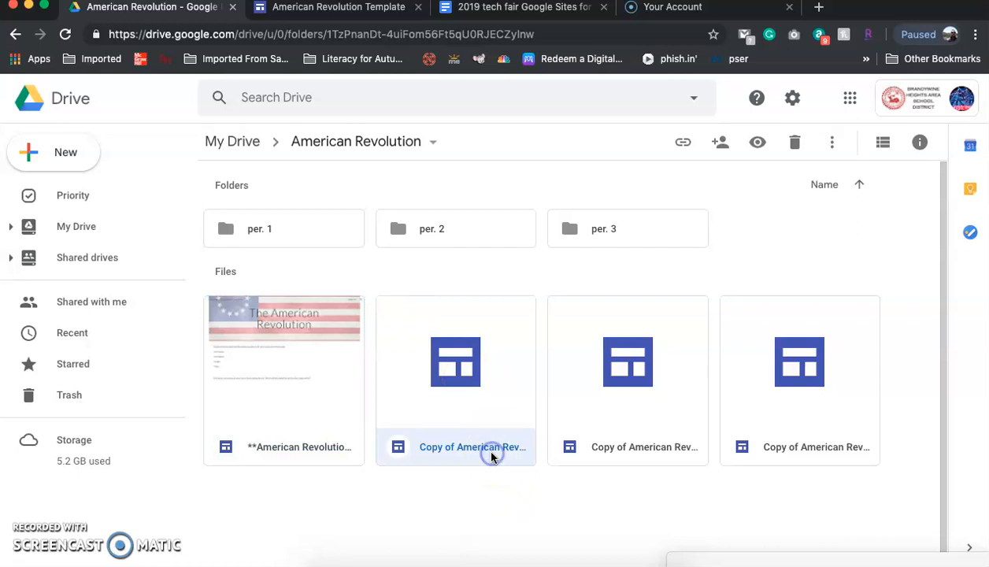
left_click_drag(484, 444, 277, 225)
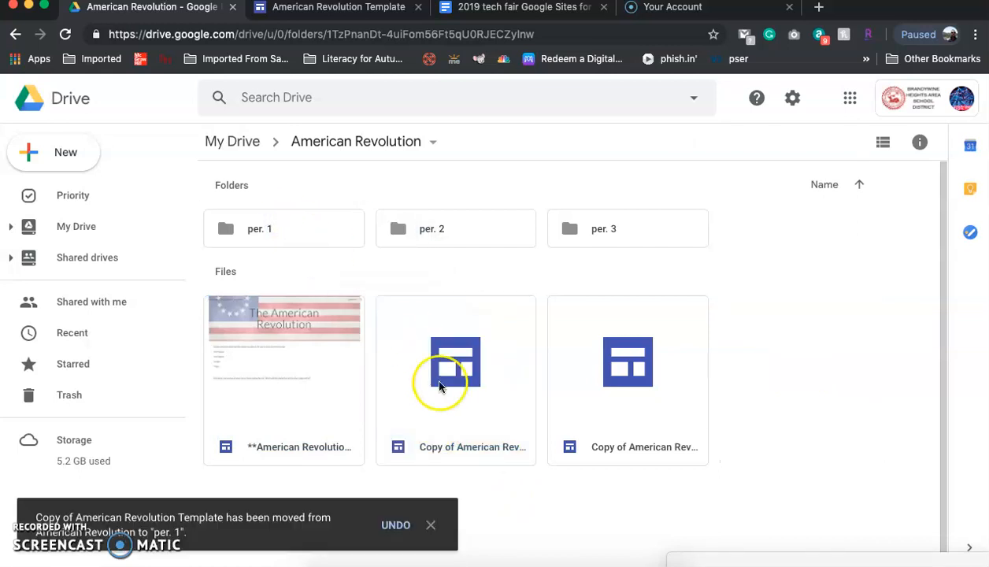
left_click_drag(451, 445, 436, 230)
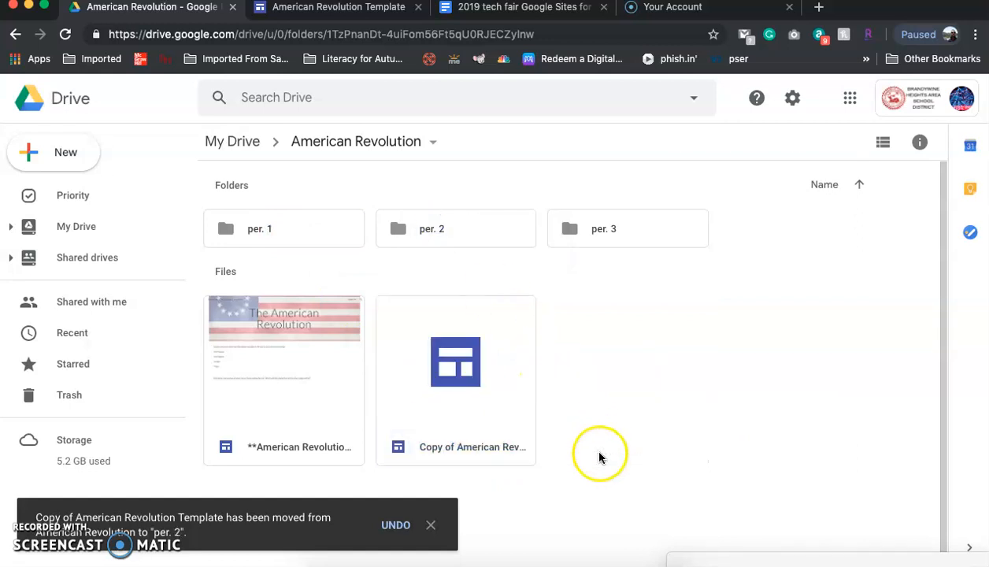
left_click_drag(500, 451, 592, 229)
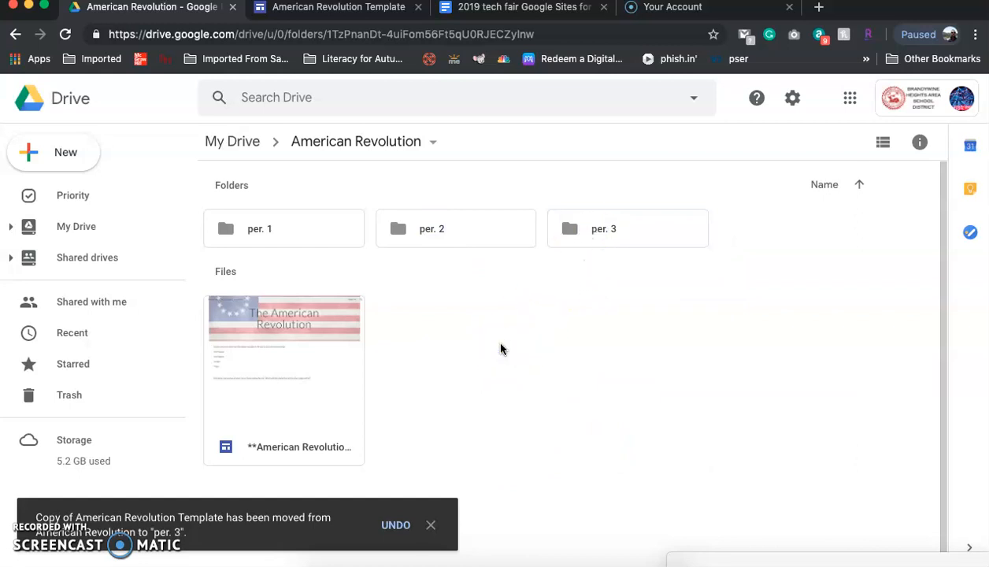
Open the per. 1 folder and make three more copies of the template site inside it
double_click(272, 238)
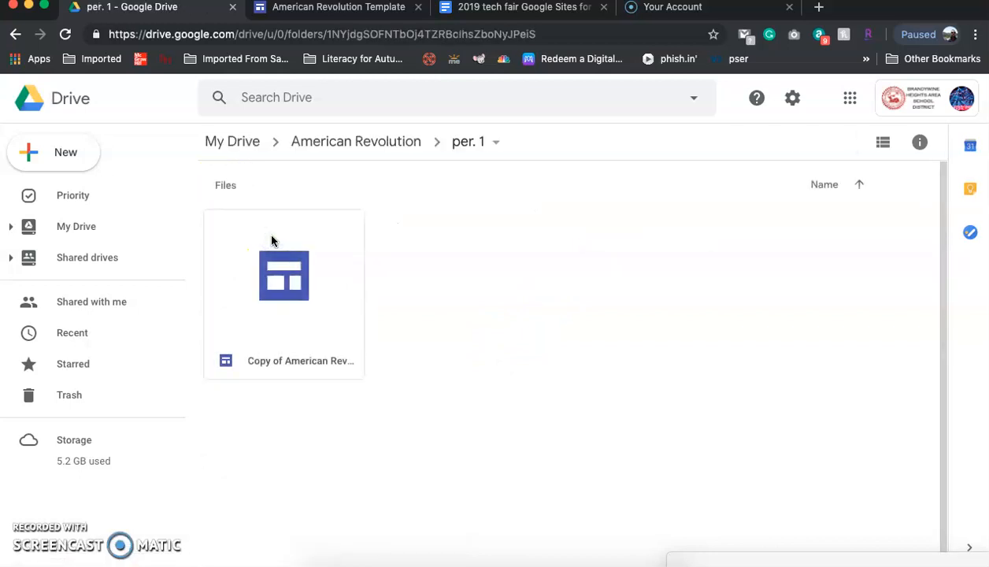
left_click(278, 378)
right_click(285, 366)
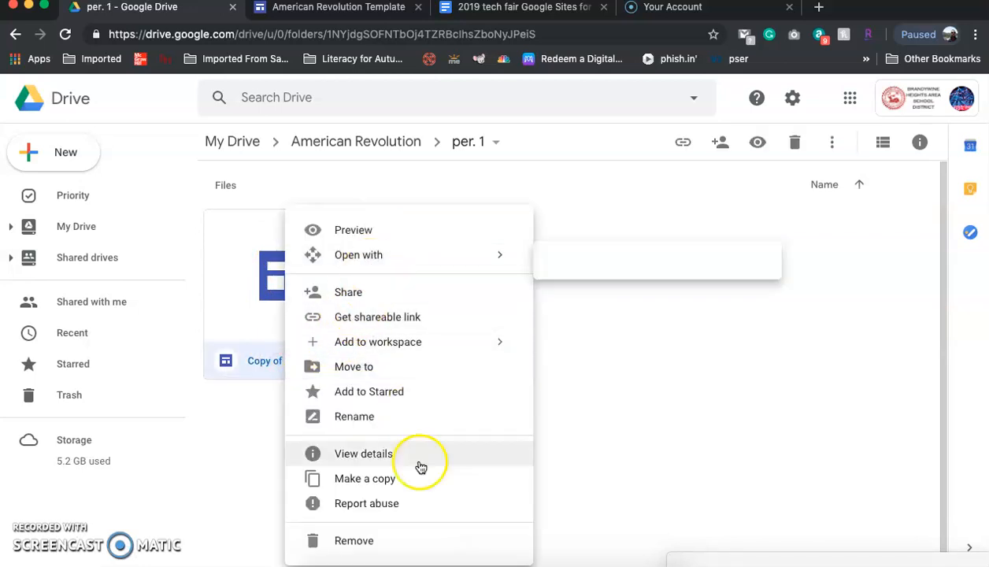
left_click(410, 479)
right_click(309, 362)
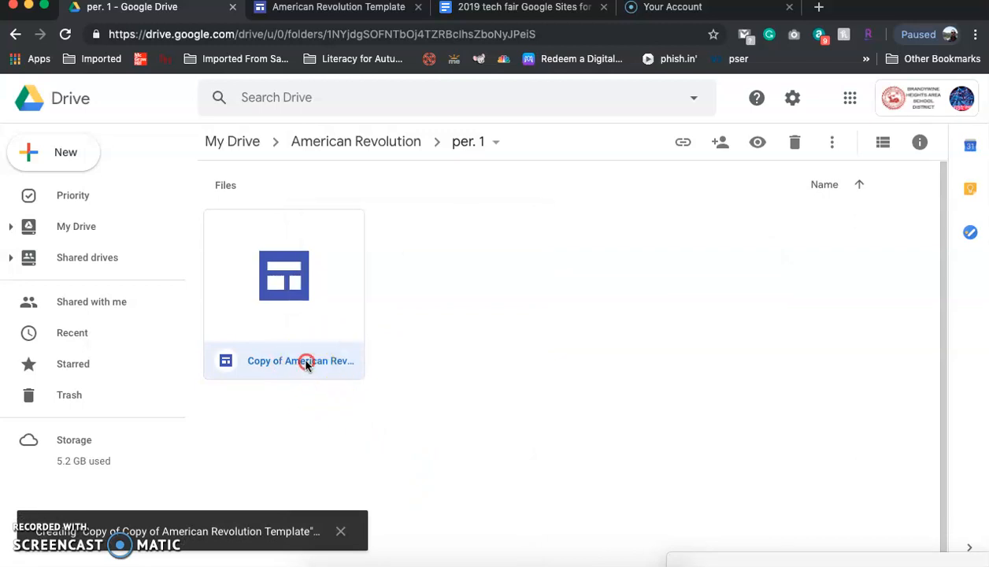
left_click(370, 475)
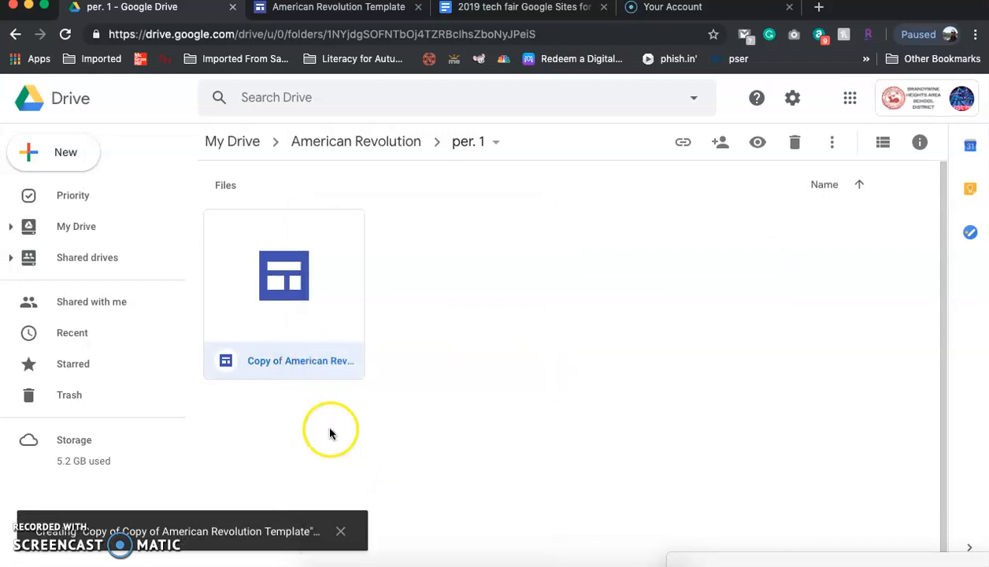
right_click(299, 370)
left_click(363, 477)
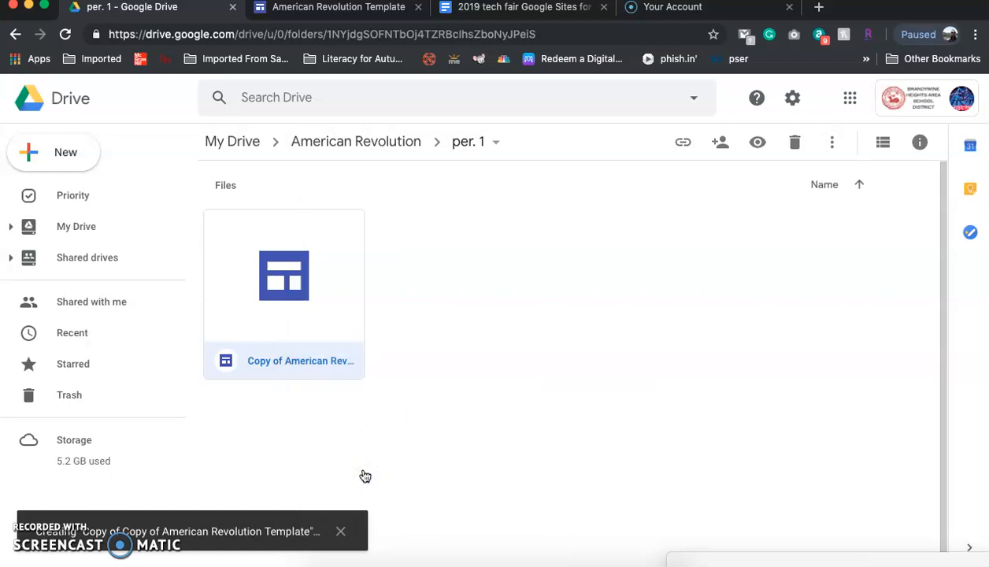
Rename the "Copy of American Revolution Template" site in per. 1 with the first names of one three-student group
left_click(294, 359)
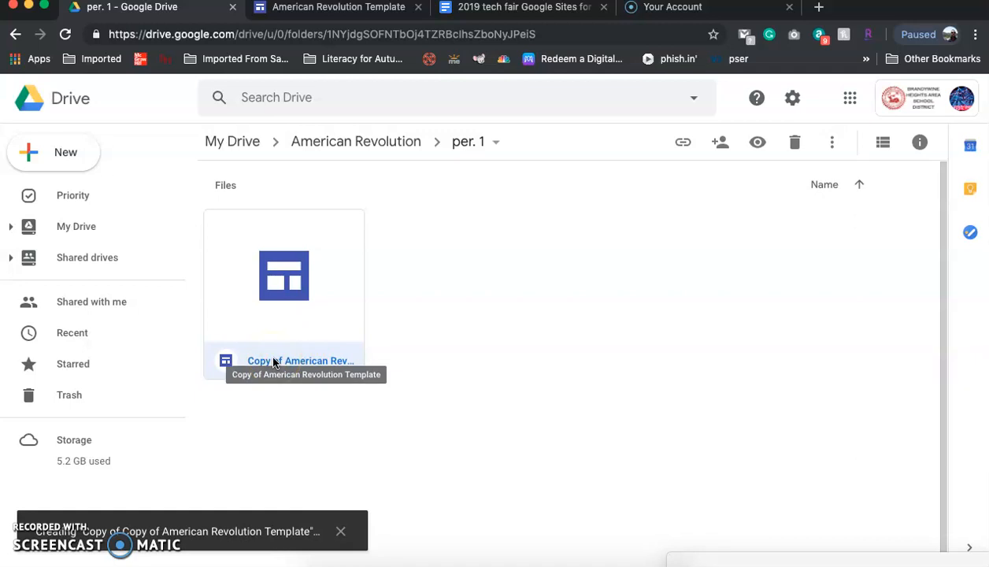
right_click(274, 362)
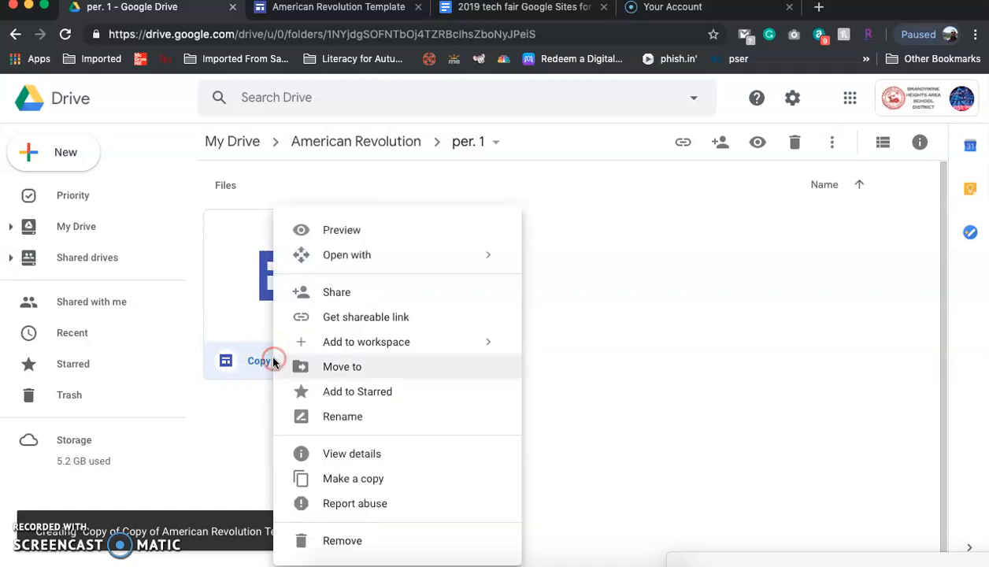
left_click(351, 415)
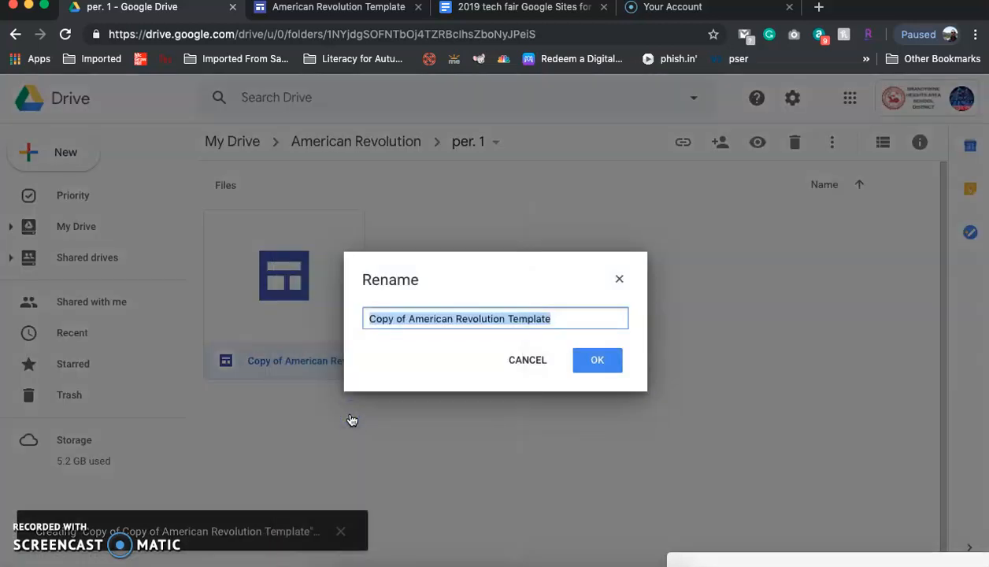
key("BackSpace")
type("Steve, Allie, John")
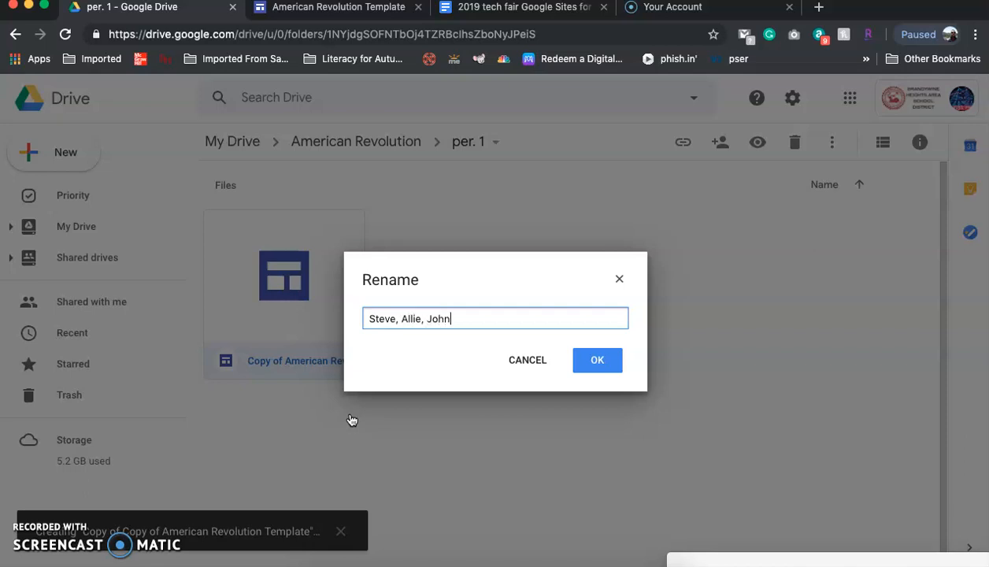
key("Return")
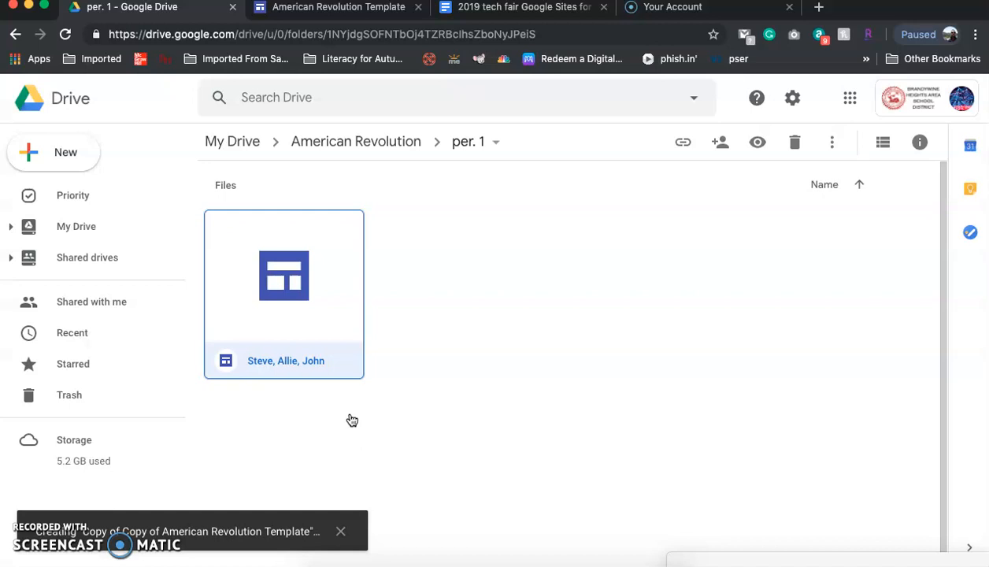
left_click(415, 398)
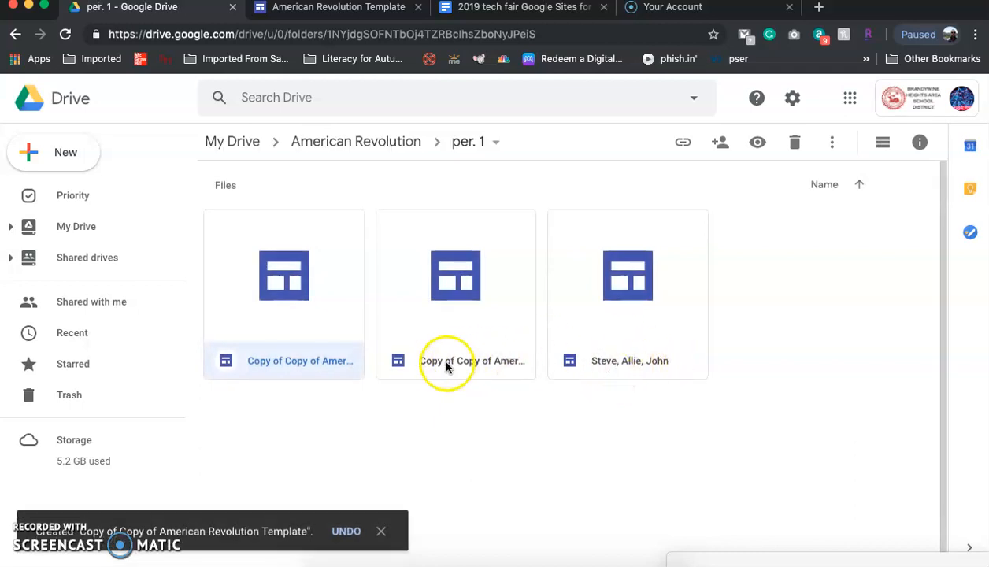
Rename one of the "Copy of Copy of American Revolution Template" sites with the second student group's three first names
right_click(445, 363)
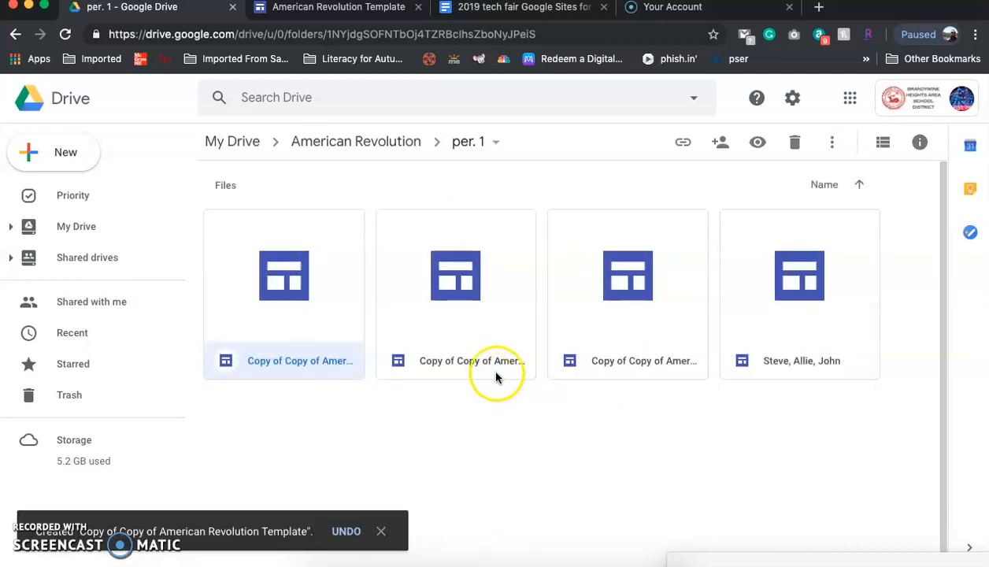
right_click(604, 355)
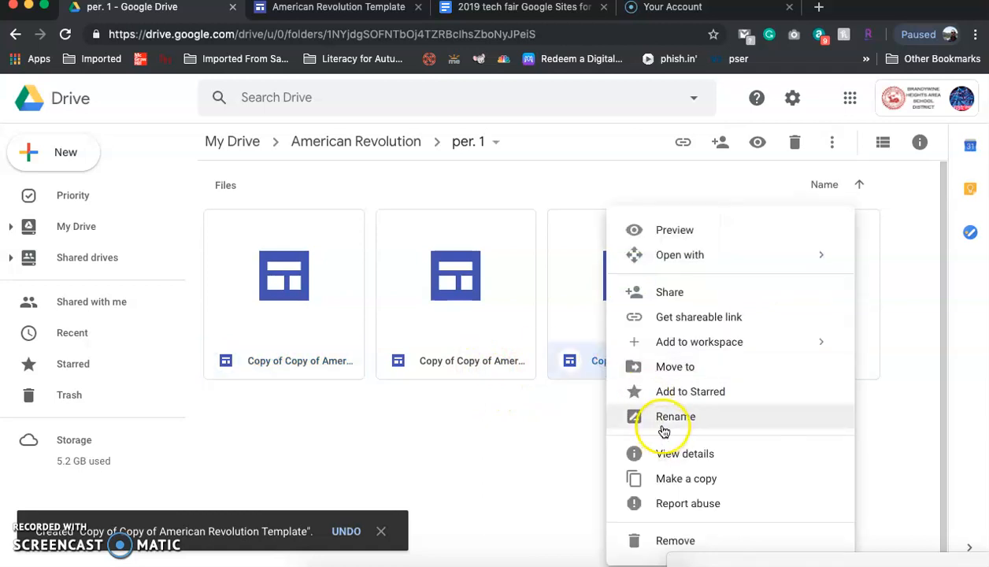
left_click(663, 428)
type("K")
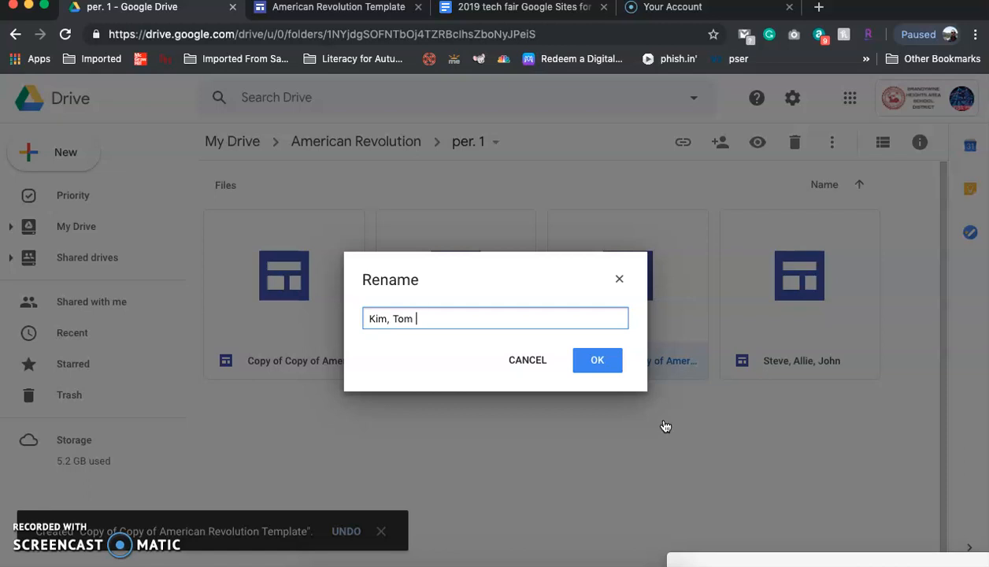
type("im, Tom, Bob")
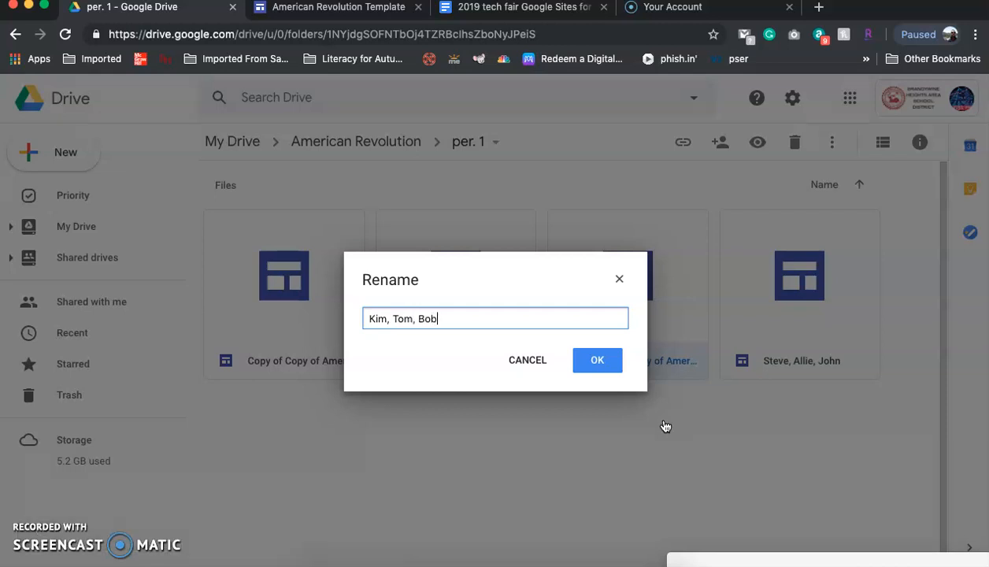
key("Return")
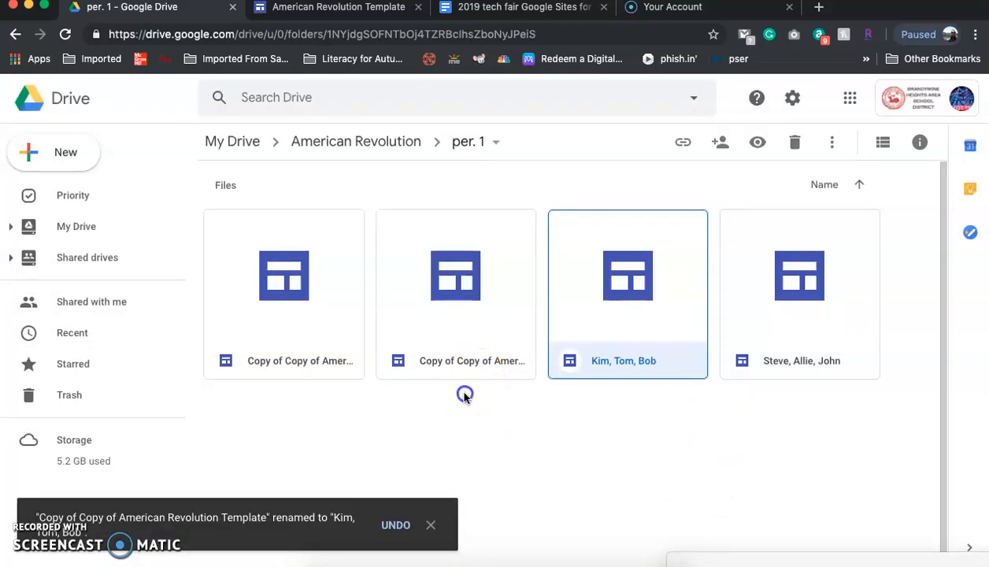
Rename another of the remaining template copies in per. 1 with the third student group's three first names
right_click(448, 367)
left_click(508, 415)
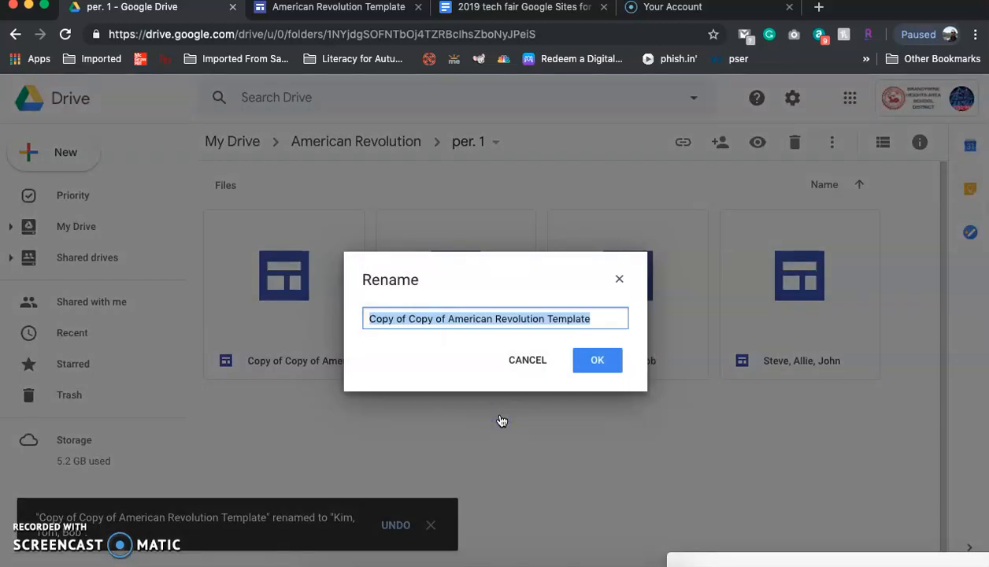
type("Ben, Bill, Betty")
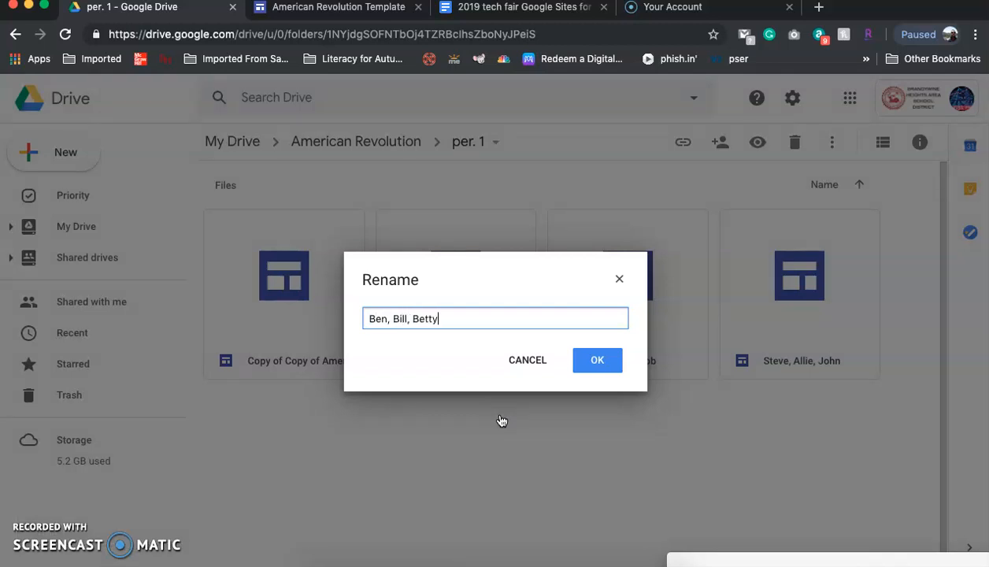
key("Return")
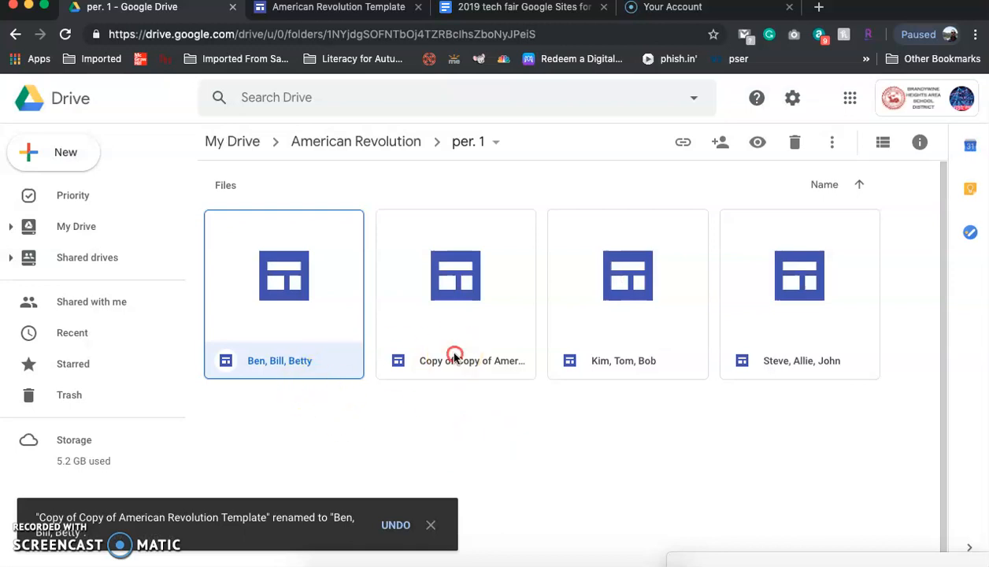
Rename the last remaining template copy in per. 1 with the fourth student group's three first names
right_click(454, 355)
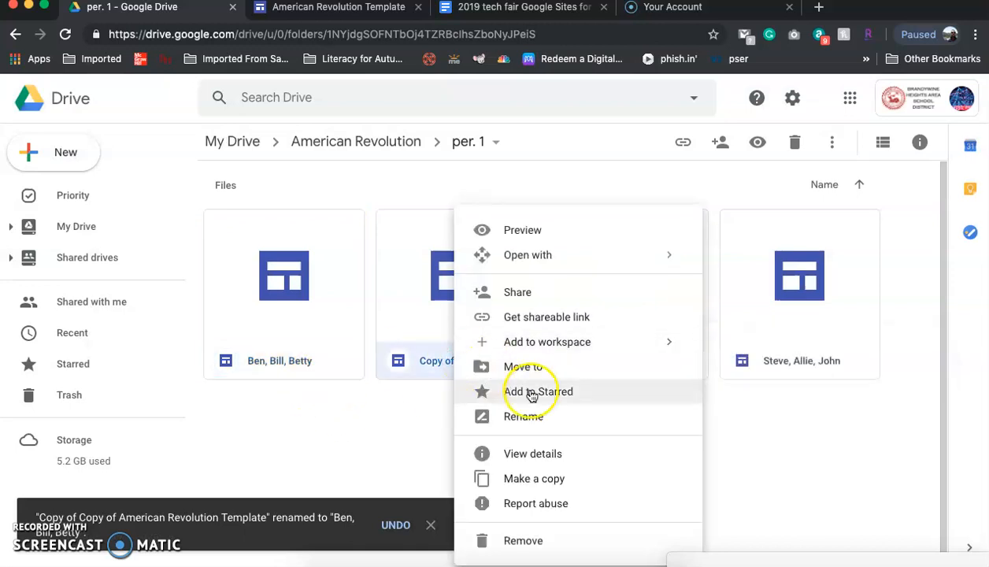
left_click(530, 415)
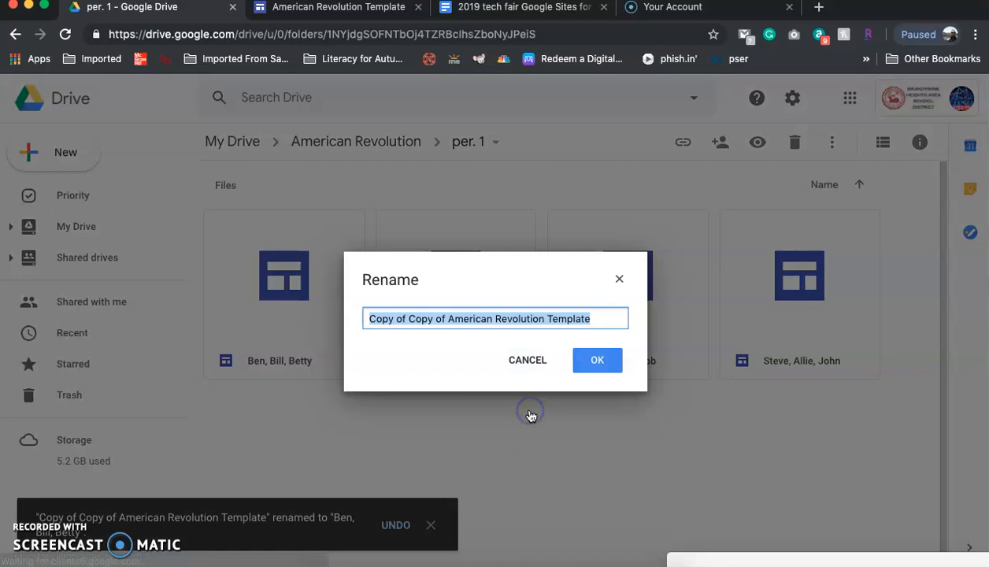
type("Matt, Mark,")
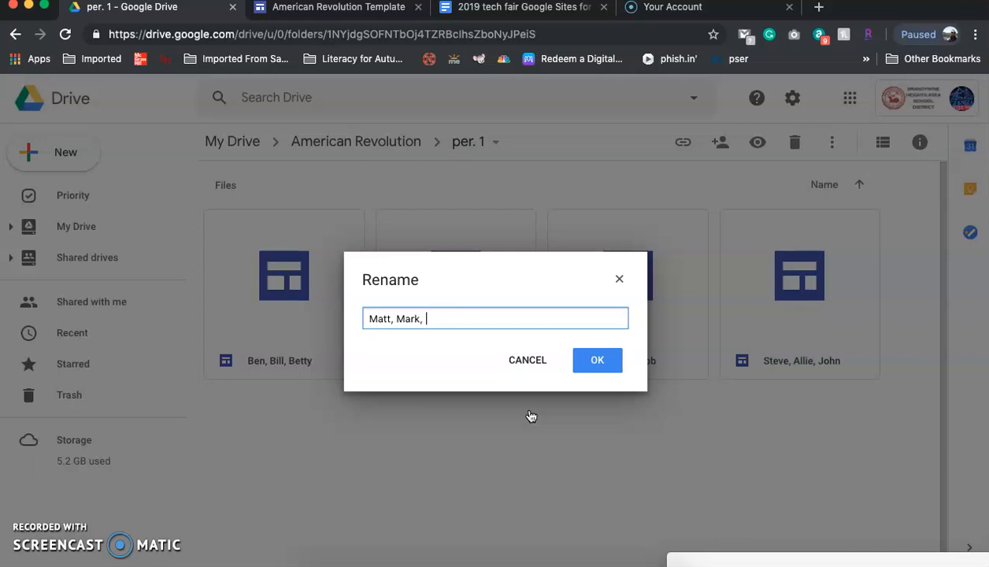
type(" Mary")
key("Return")
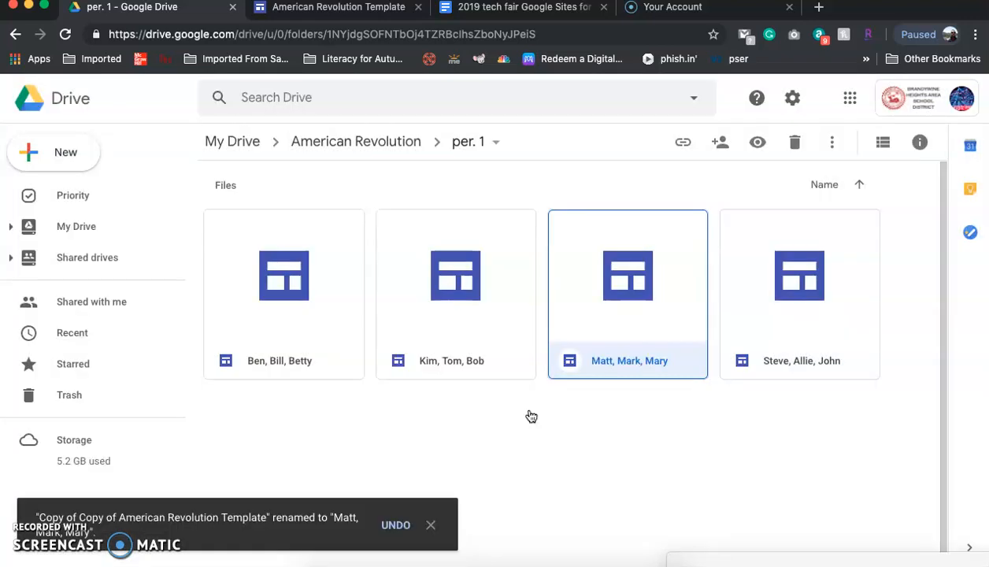
left_click(471, 391)
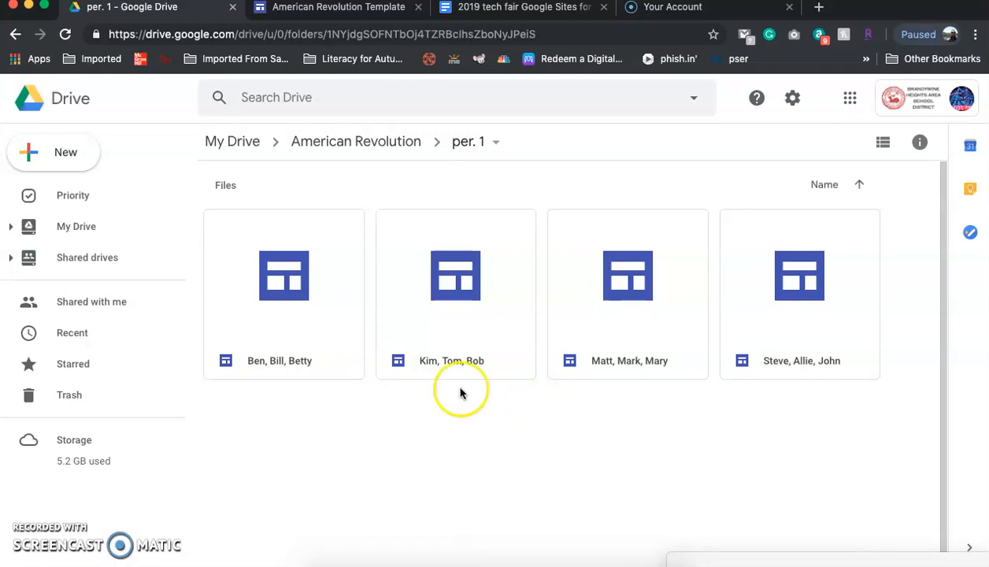
Try inviting a student to the first group's site in per. 1 and check the access-level options, discarding the invitation
right_click(311, 366)
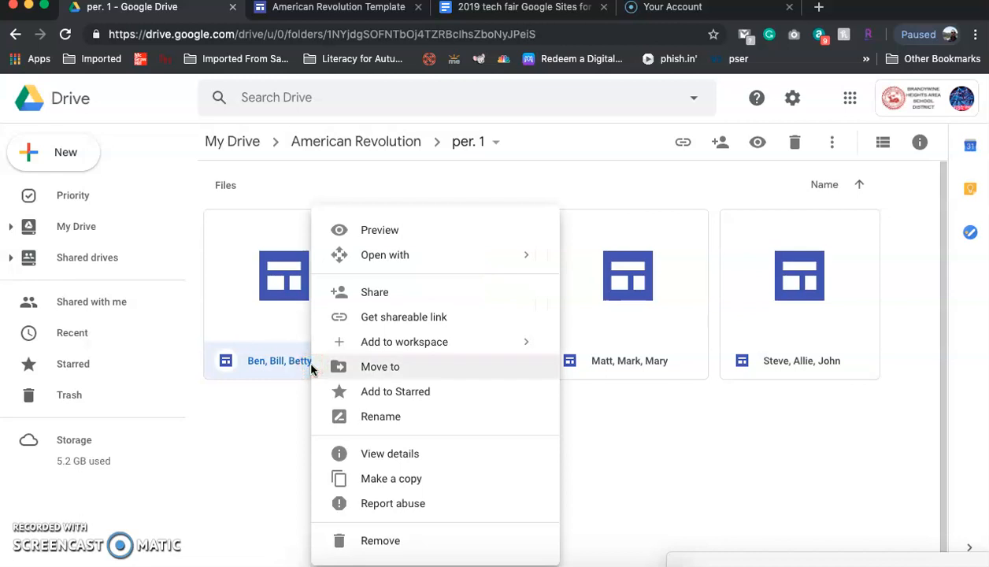
left_click(339, 298)
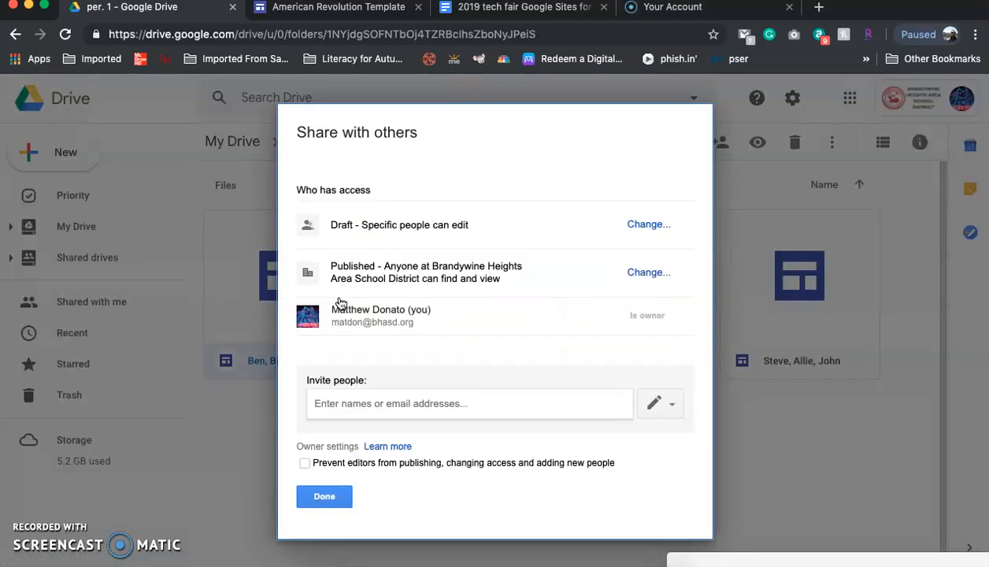
left_click(455, 406)
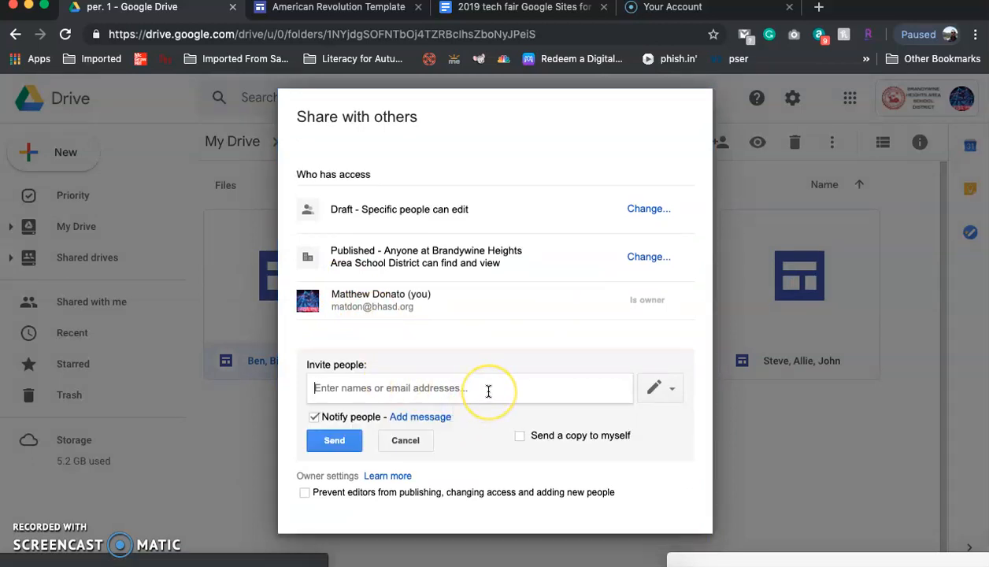
type("ben")
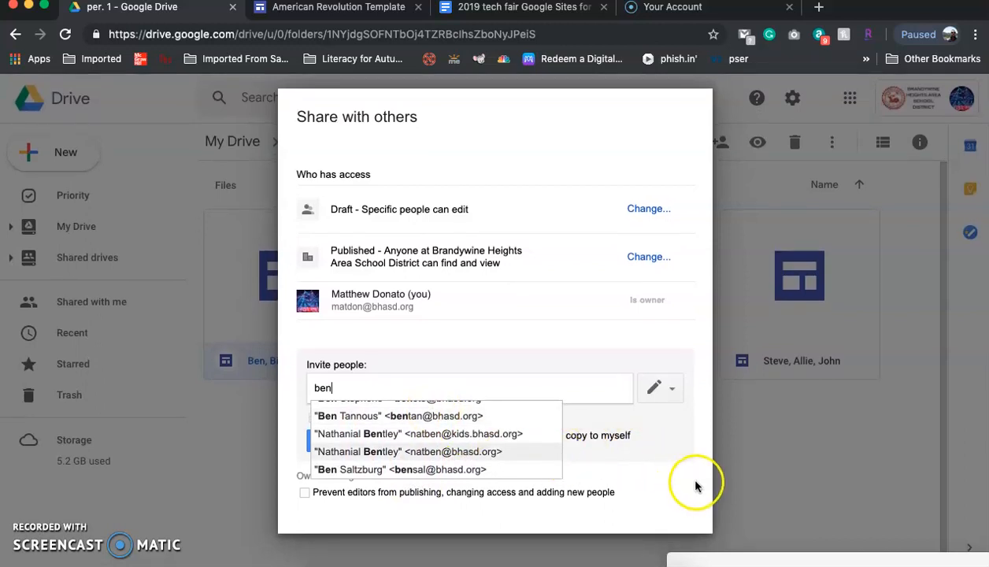
left_click(467, 416)
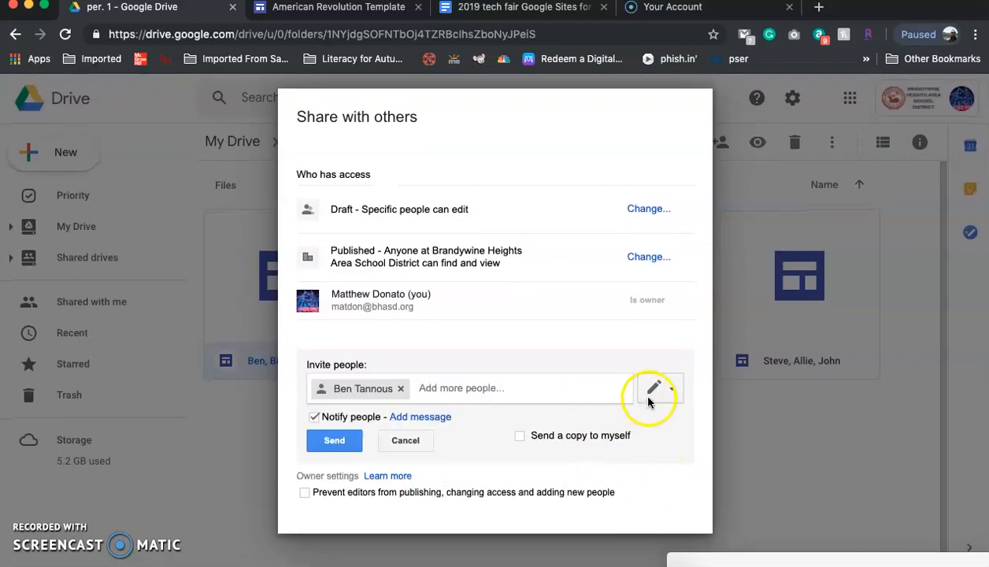
left_click(669, 387)
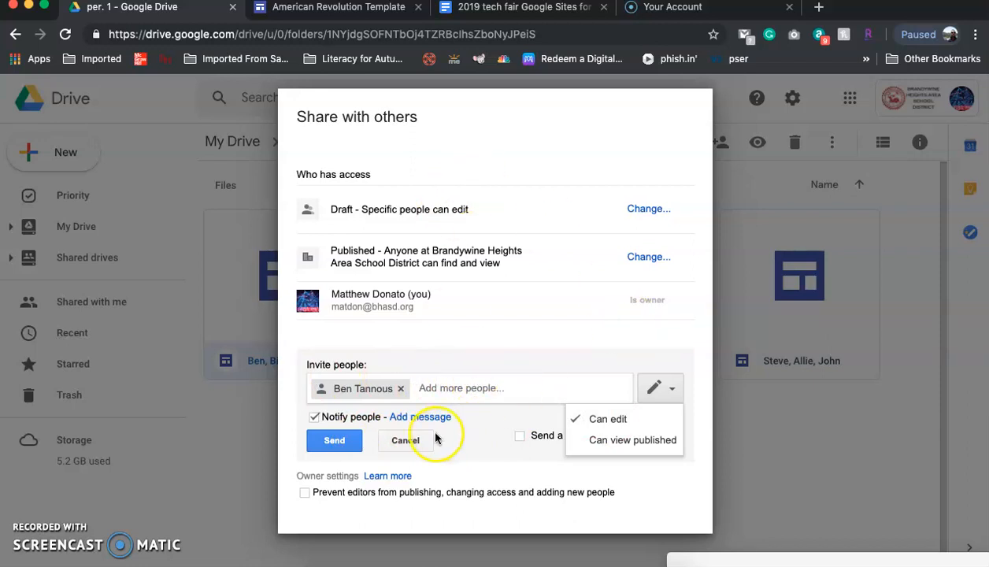
left_click(406, 440)
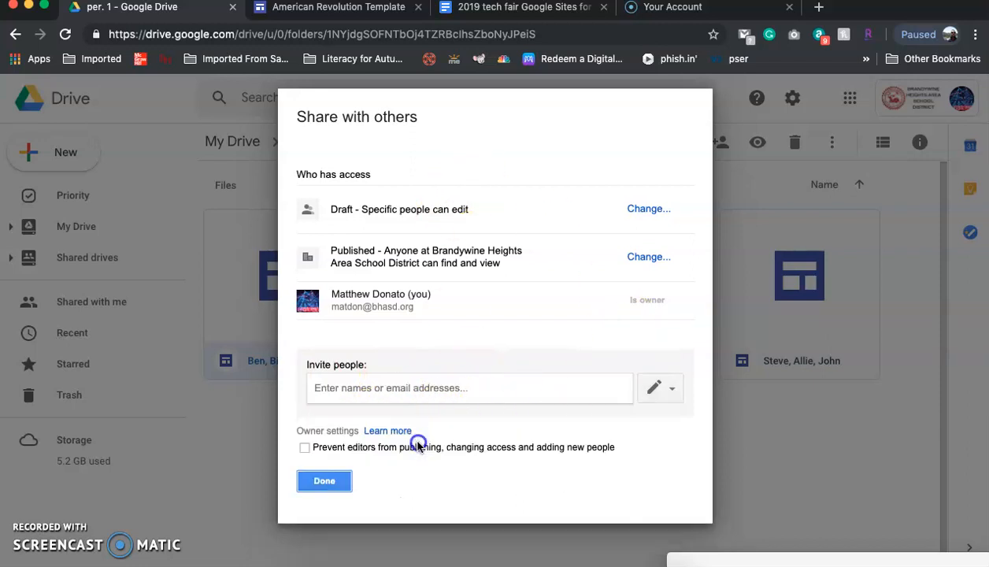
left_click(319, 480)
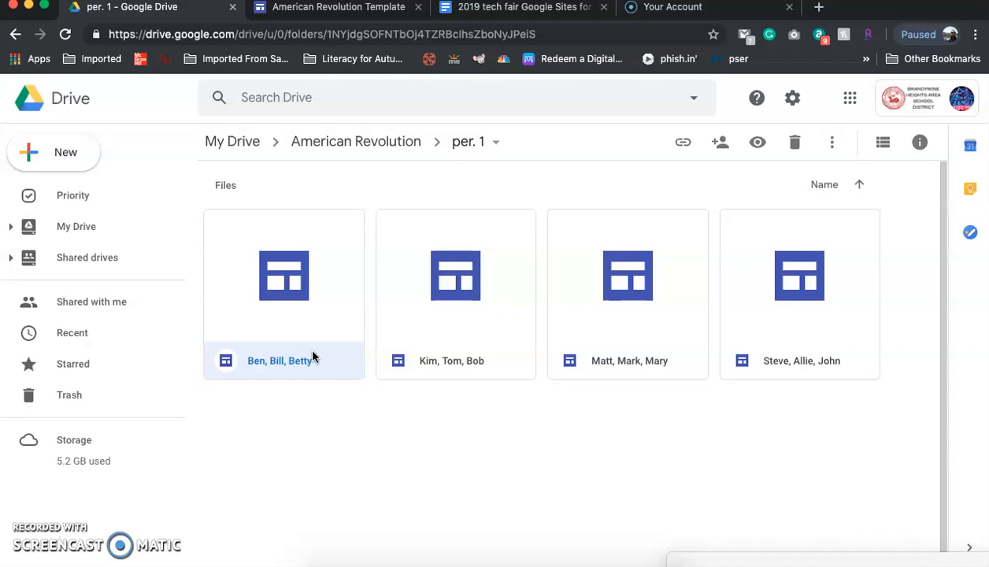
Review the invitation access levels in the sharing settings of the second group's site in per. 1
right_click(461, 367)
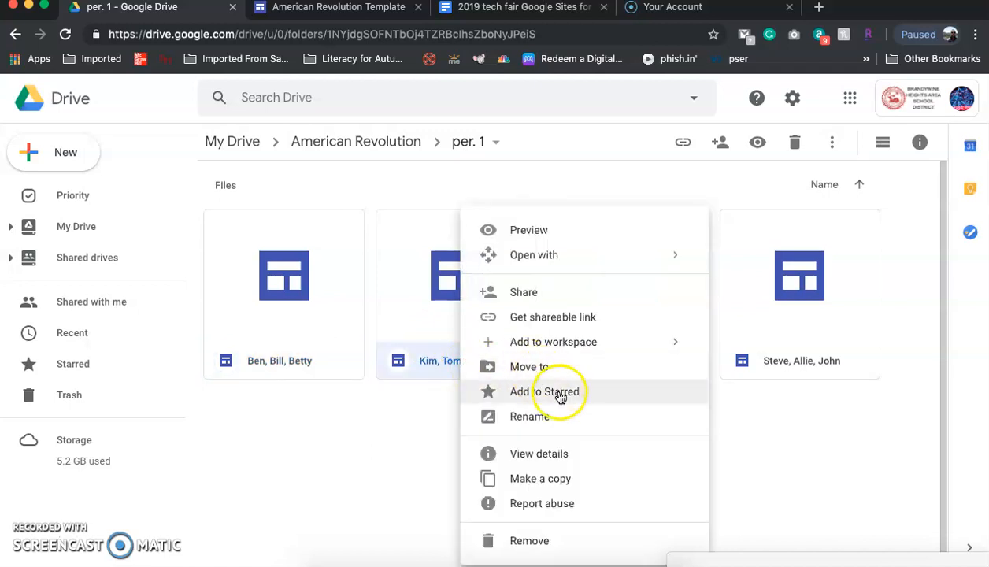
left_click(561, 296)
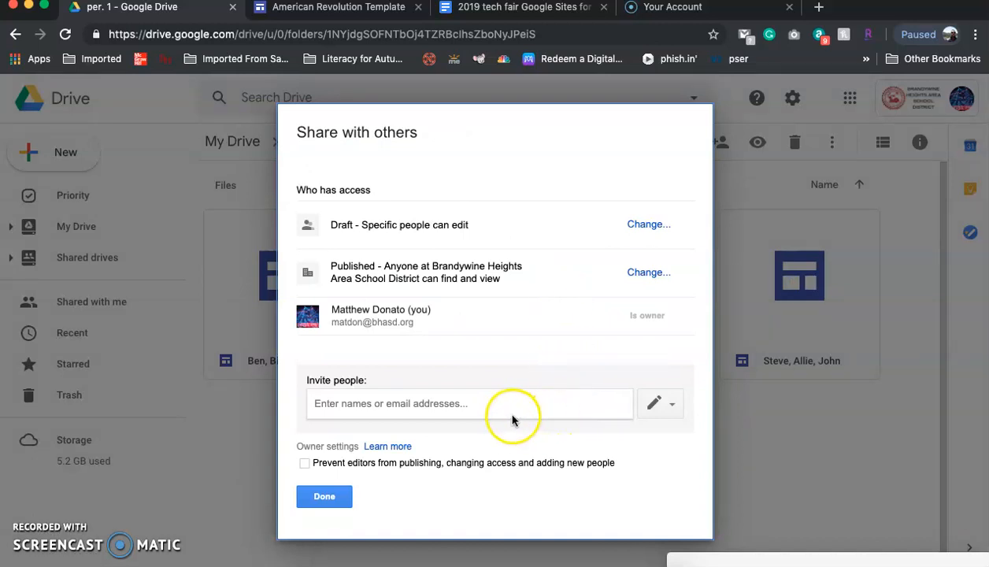
left_click(668, 401)
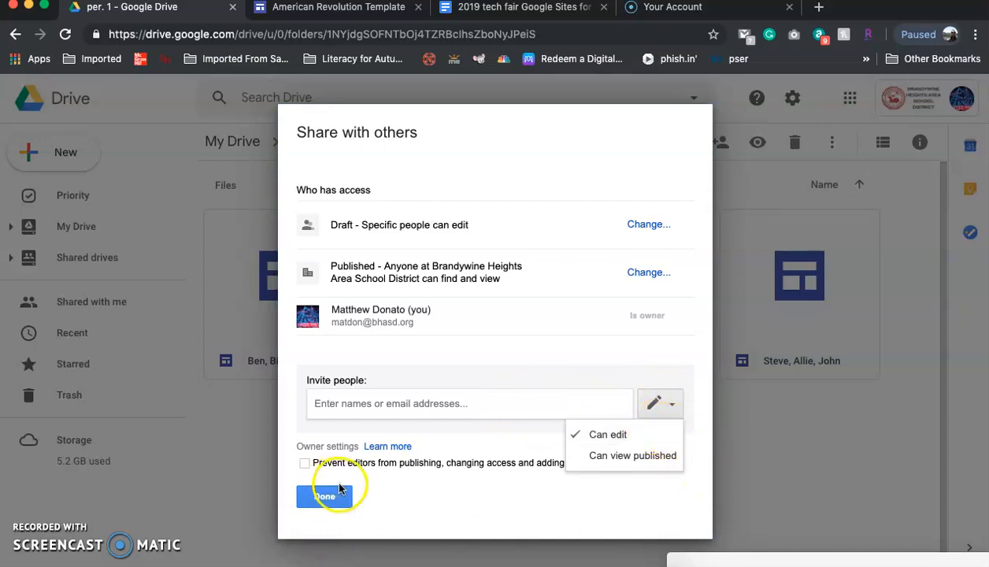
left_click(776, 458)
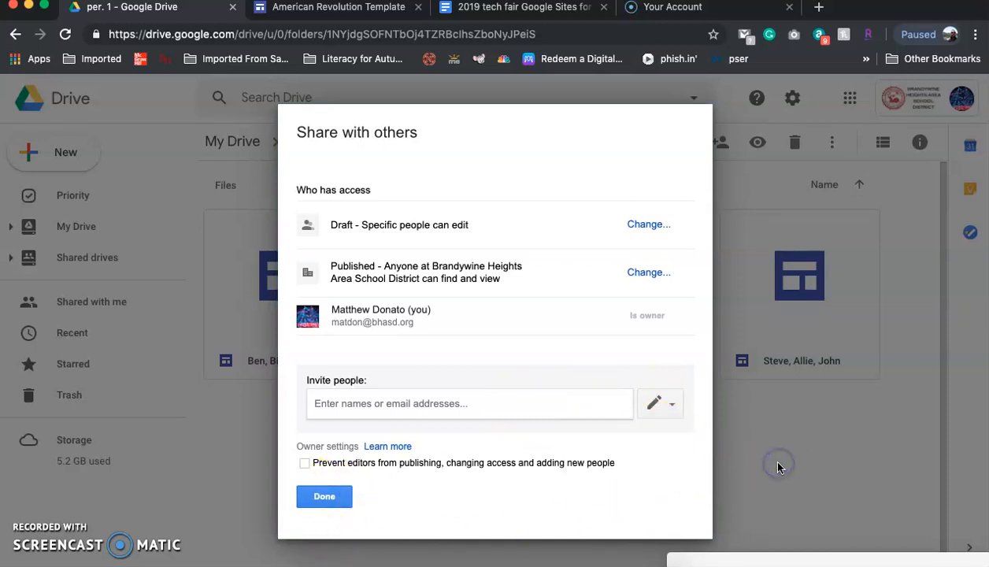
left_click(305, 496)
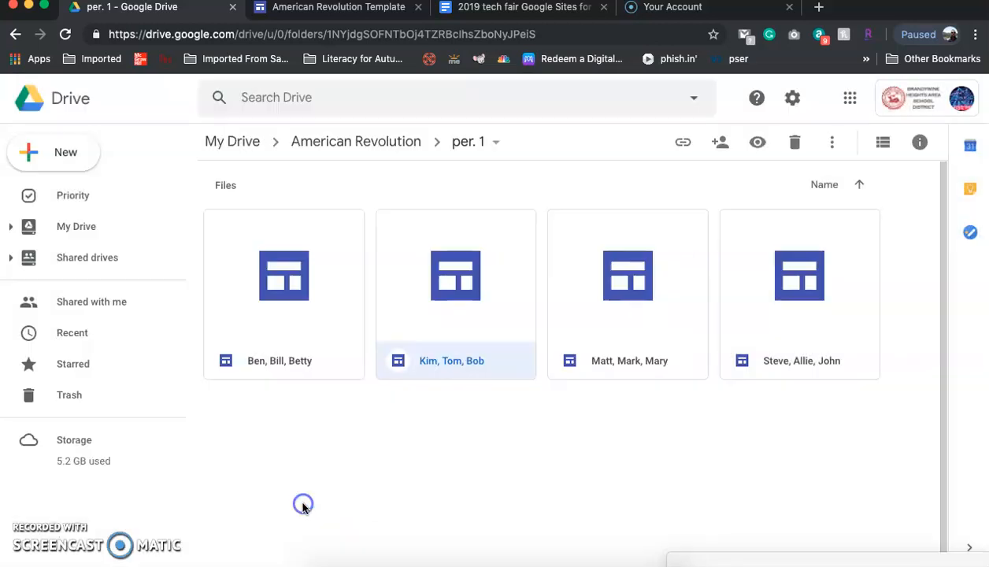
Make three more copies of "Copy of American Revolution Template" in the per. 2 folder of American Revolution
left_click(375, 147)
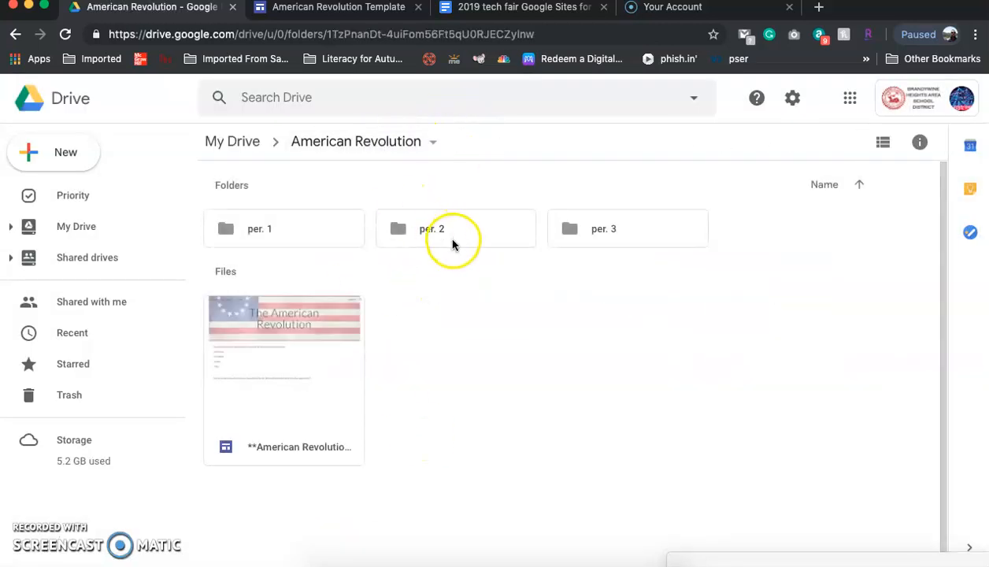
left_click(453, 243)
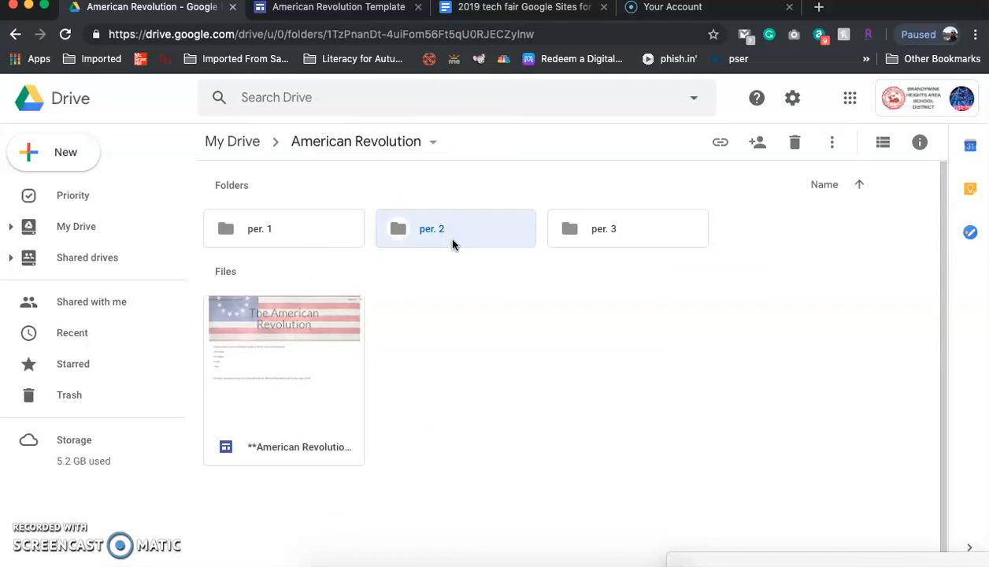
double_click(453, 243)
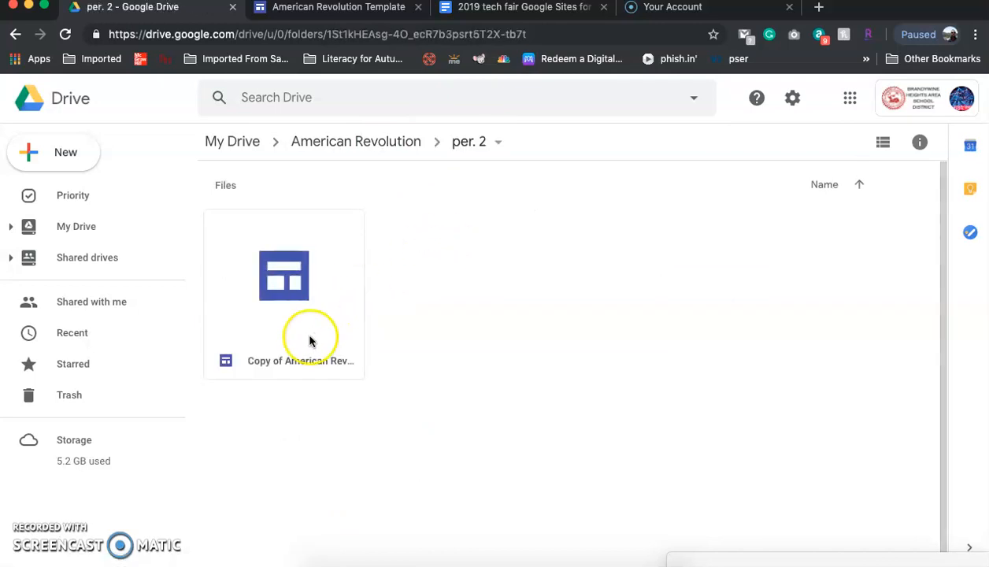
left_click(303, 360)
right_click(304, 360)
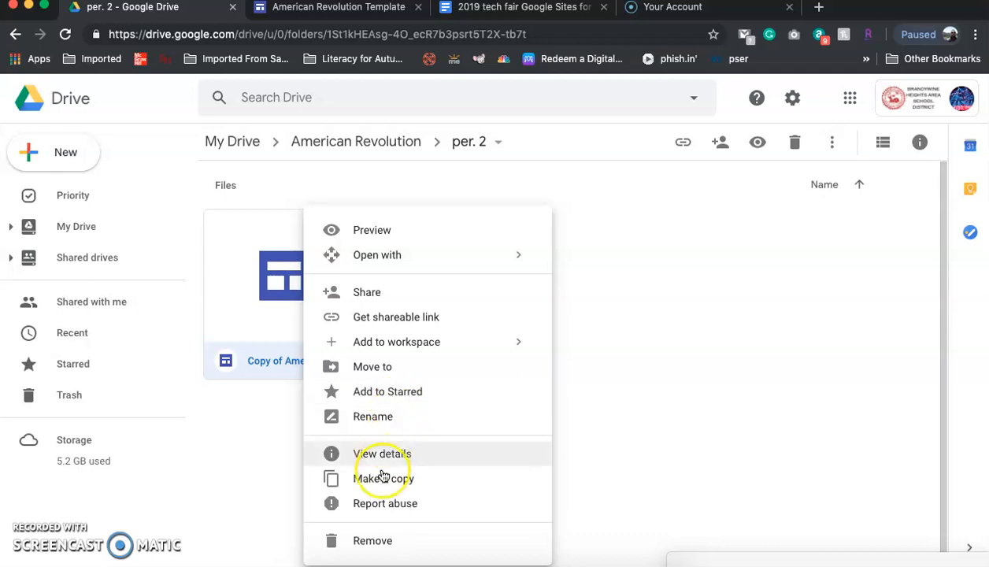
left_click(382, 478)
right_click(318, 348)
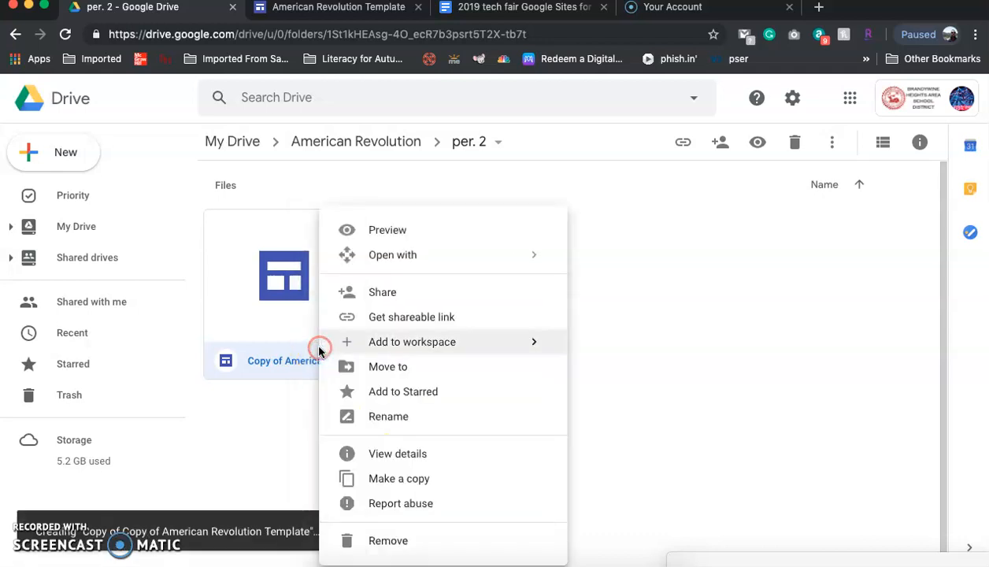
left_click(384, 480)
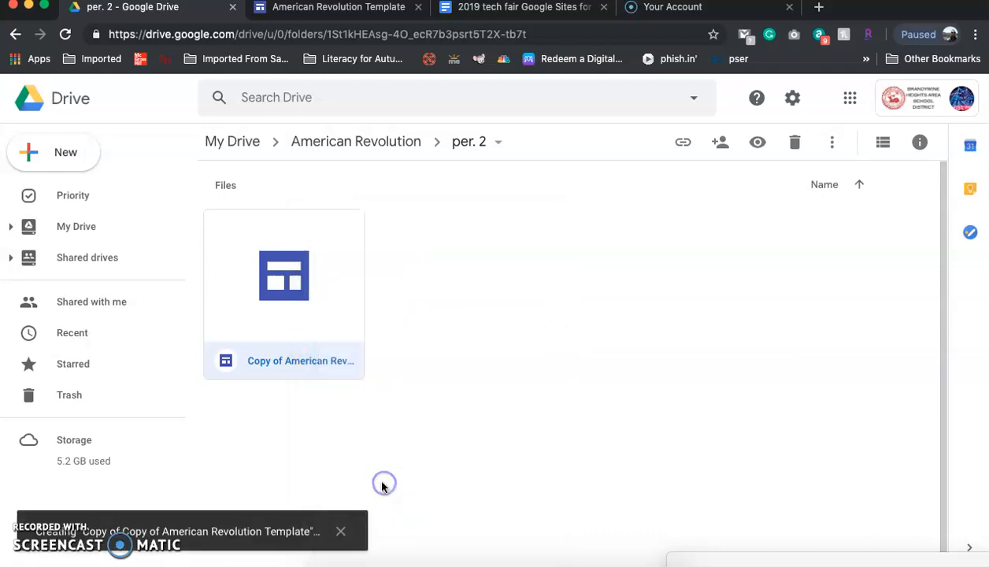
right_click(305, 359)
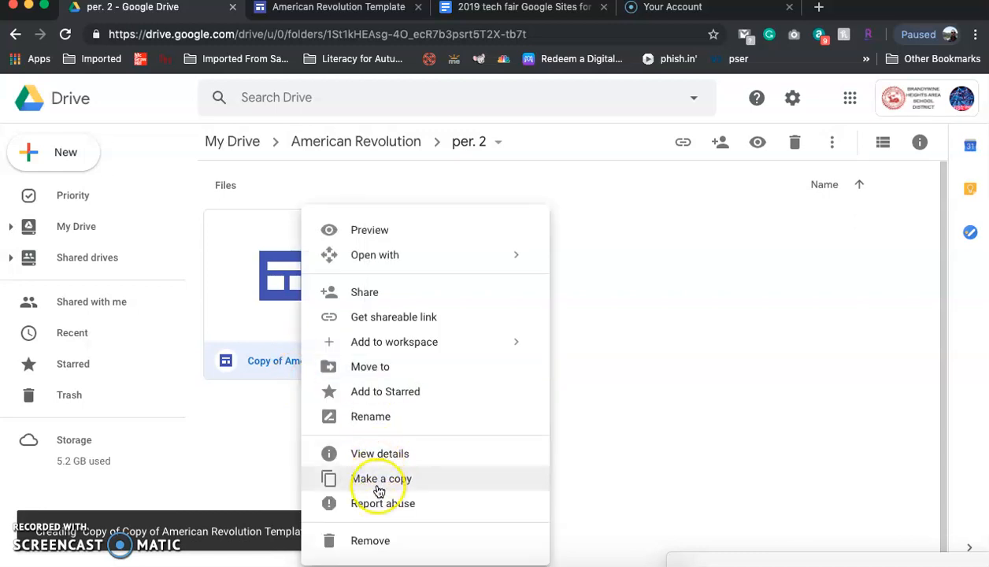
left_click(379, 486)
left_click(378, 486)
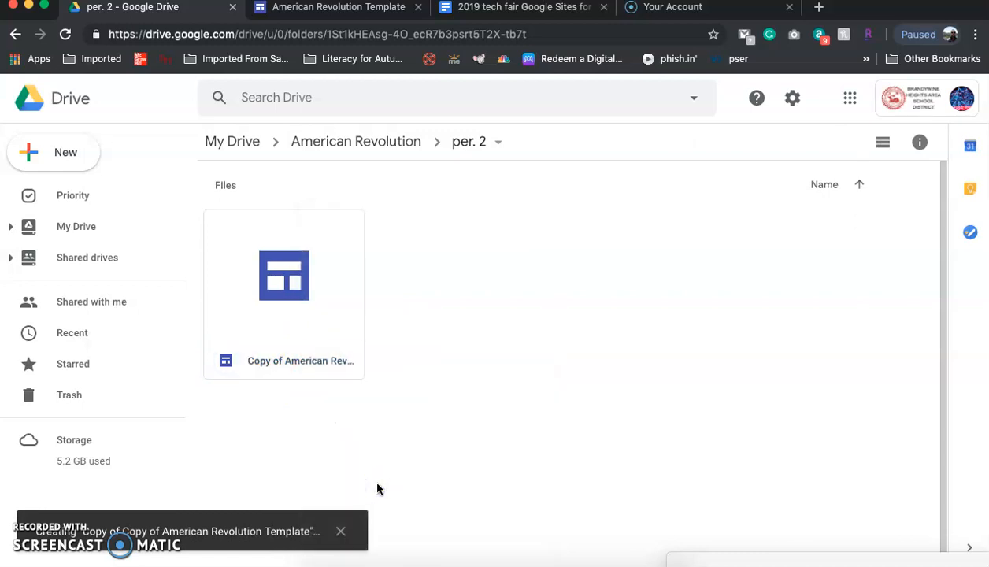
Return to the American Revolution folder and reopen per. 2 to check its template copies
left_click(367, 138)
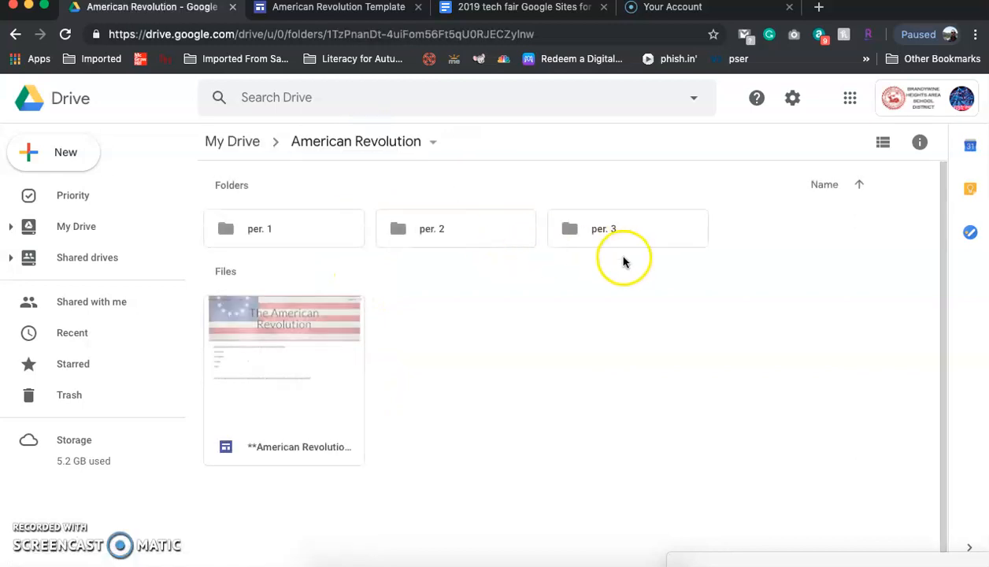
left_click(417, 150)
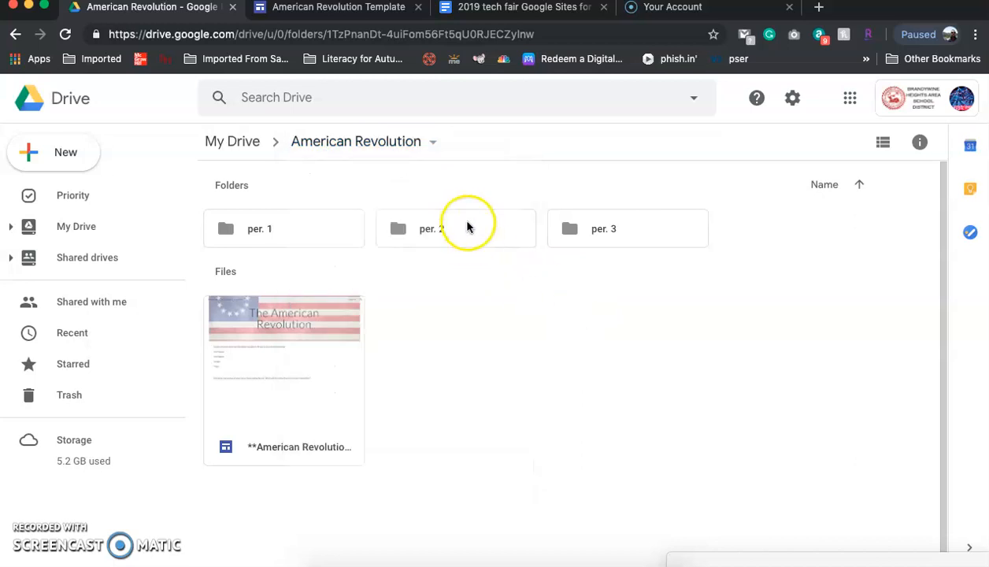
left_click(466, 223)
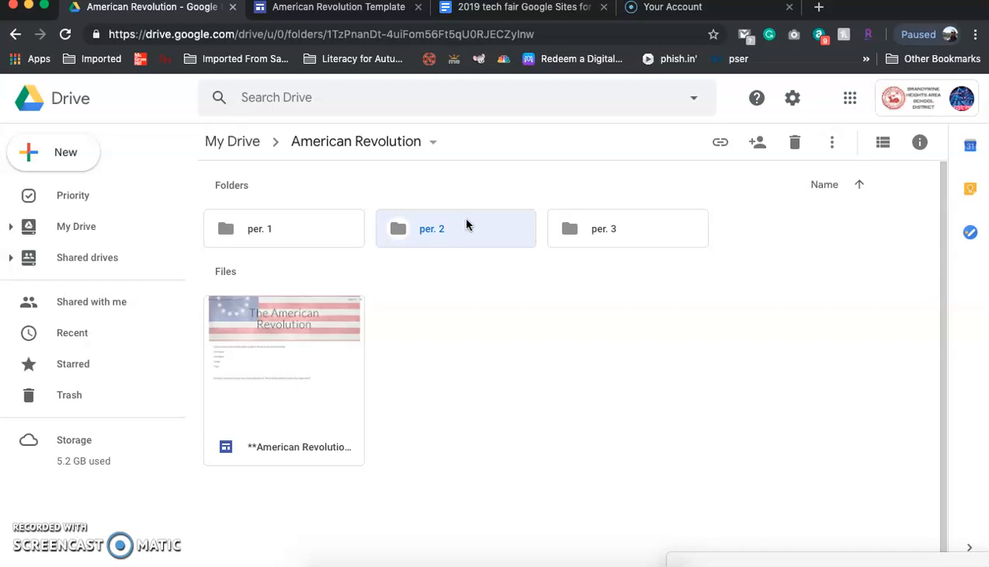
double_click(466, 226)
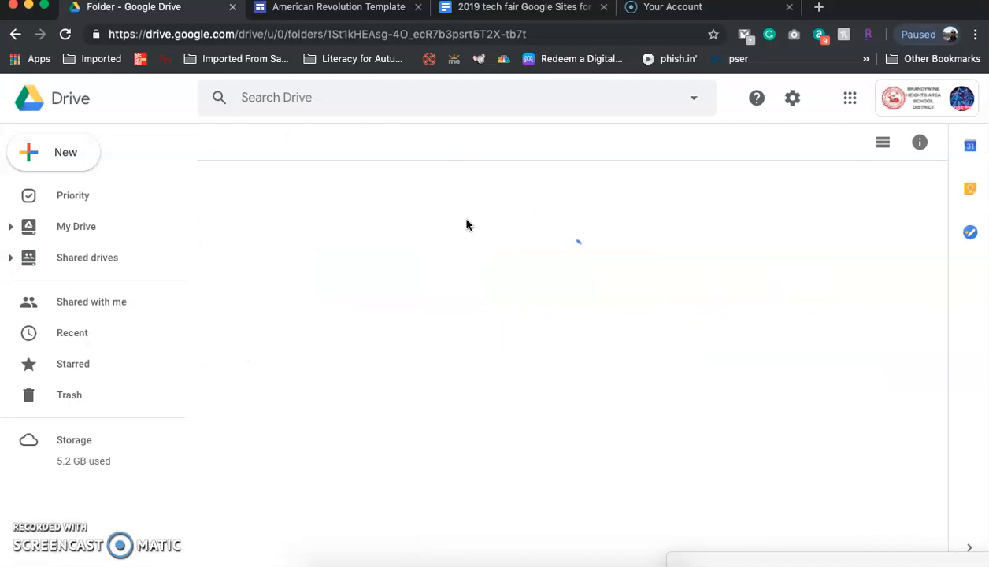
left_click(439, 460)
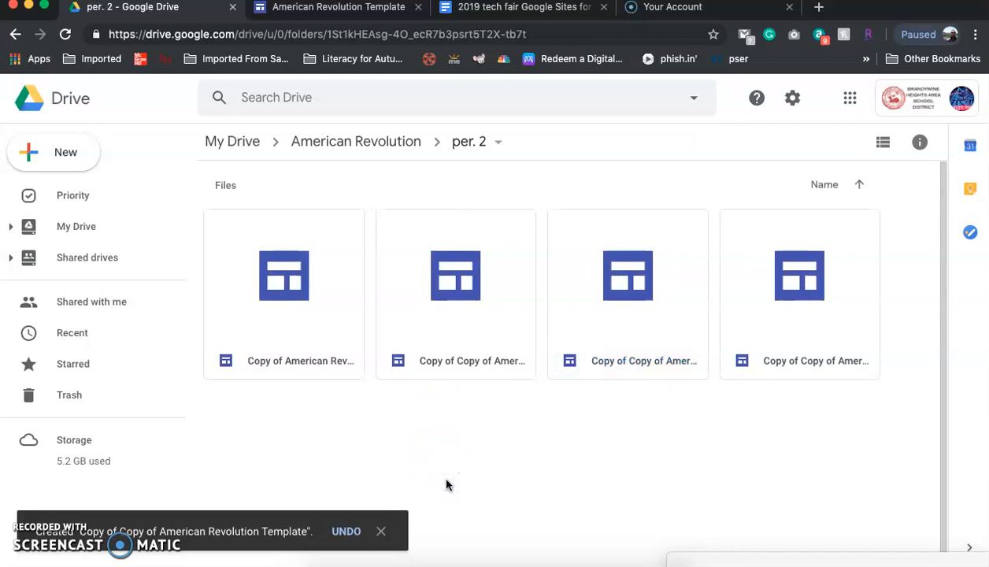